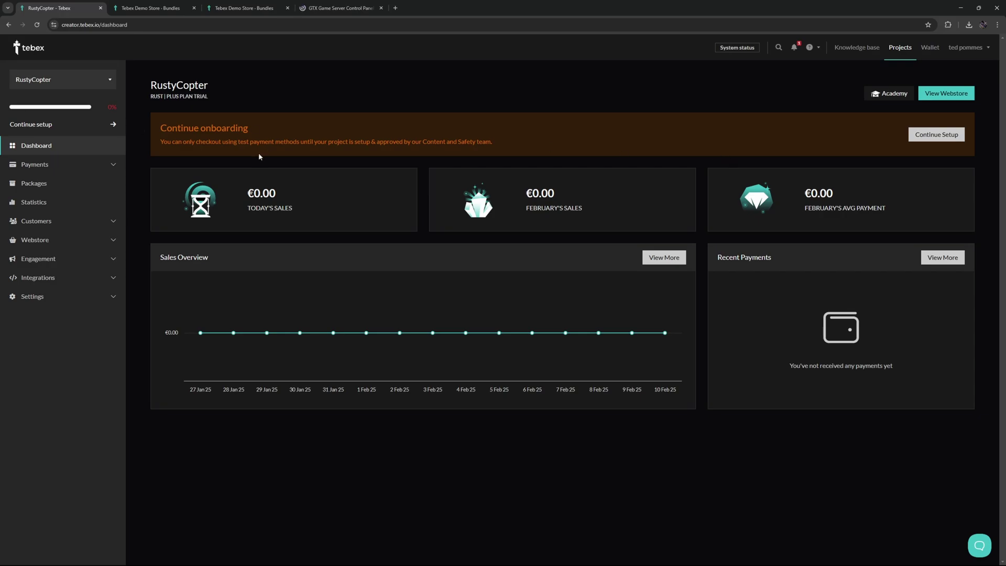
# Open the store's Continue Setup checklist showing six pending go-live steps
pyautogui.click(33, 126)
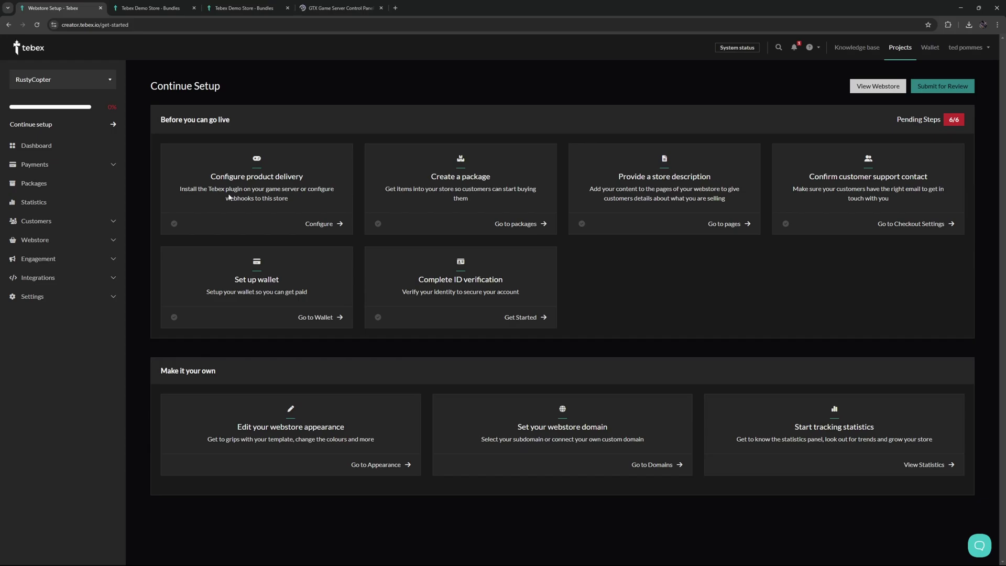
# Open the Rust game plugin installation instructions from the product delivery card
pyautogui.click(321, 225)
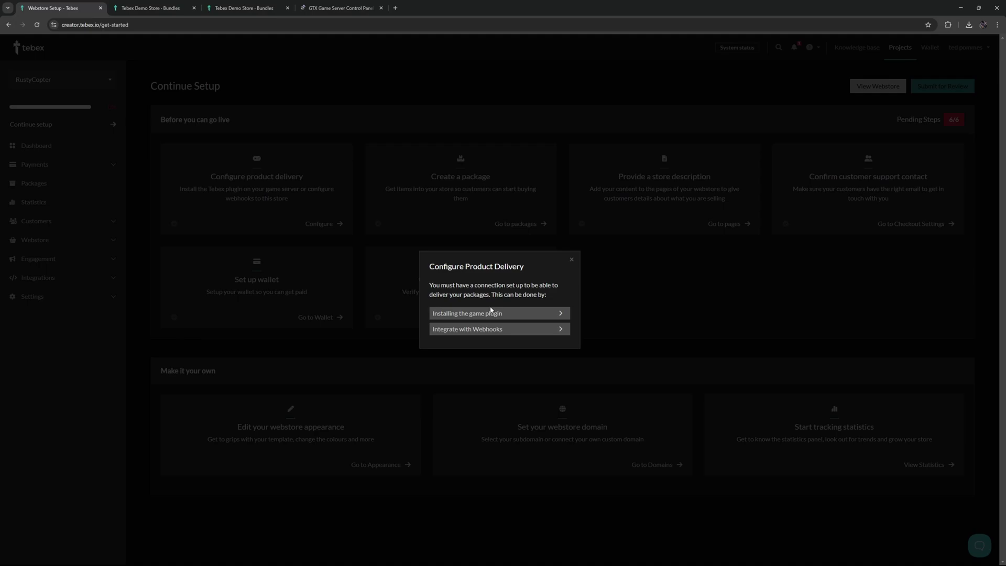
pyautogui.click(520, 314)
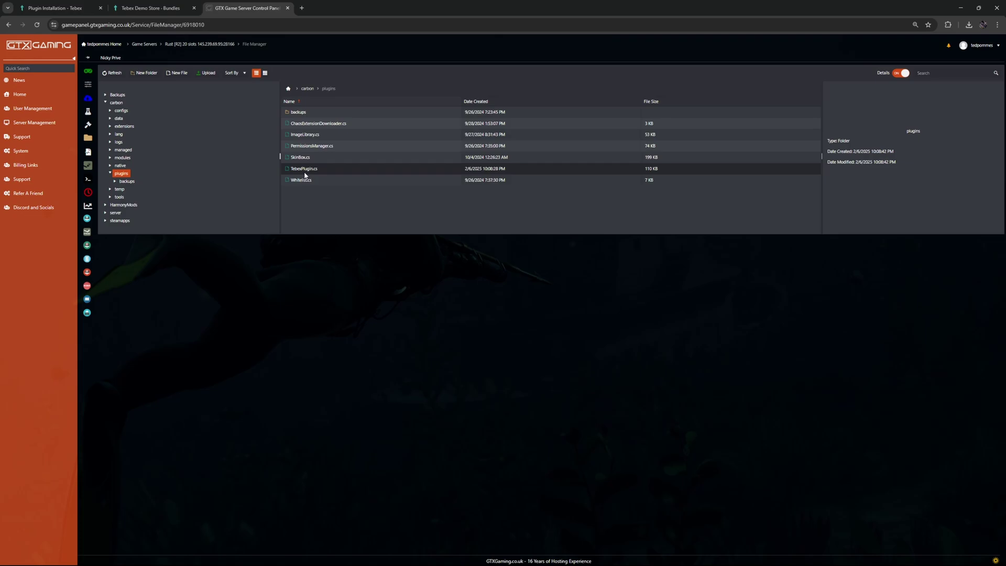
# Copy the Tebex secret-key command and bring up the GTX Gaming server console
pyautogui.hotkey('ctrl', '1')
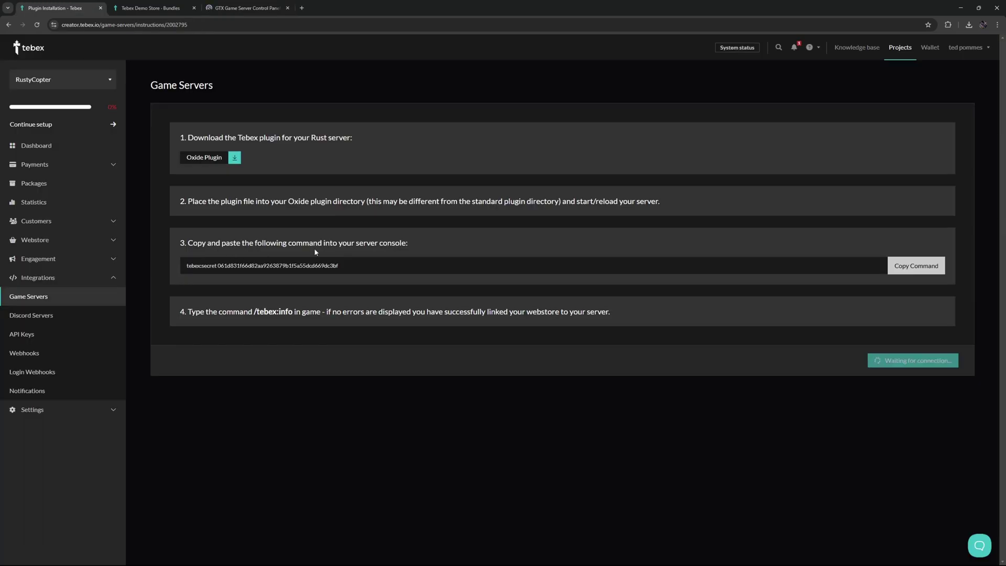
pyautogui.click(902, 270)
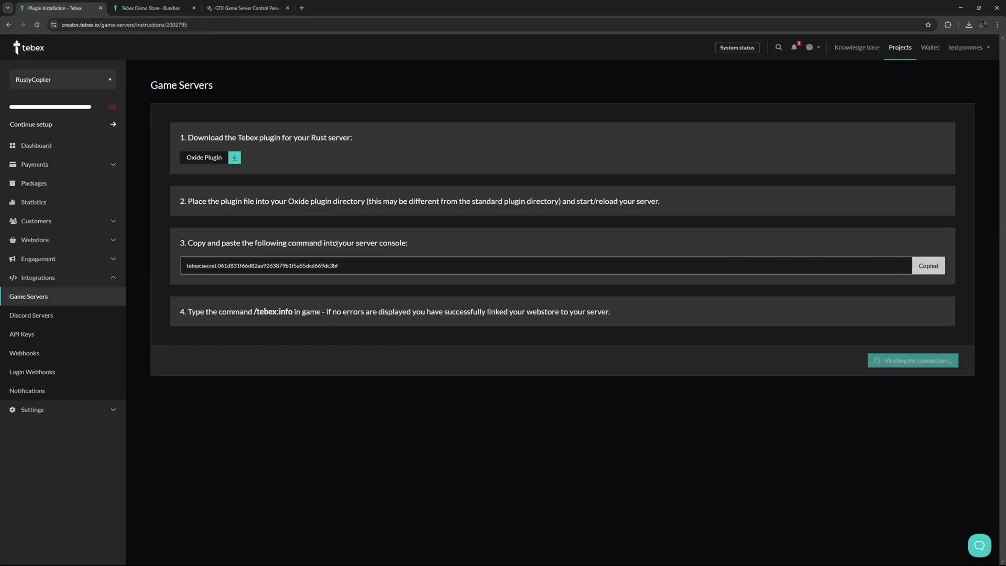
pyautogui.click(246, 7)
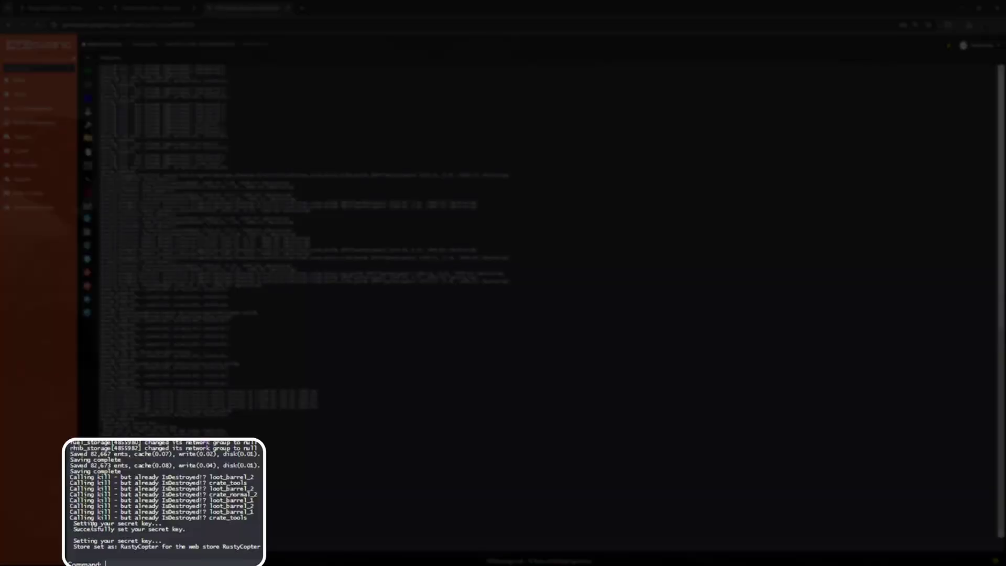
# Select the RustyCopter store name in the console's confirmation output
pyautogui.doubleClick(132, 546)
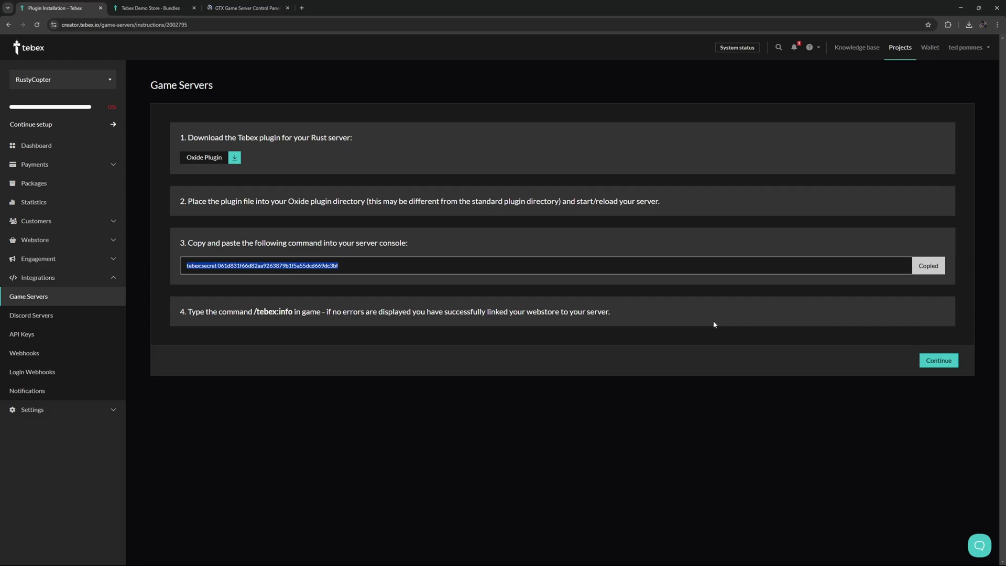
# Confirm the Rust server connection and return to the setup checklist
pyautogui.click(935, 360)
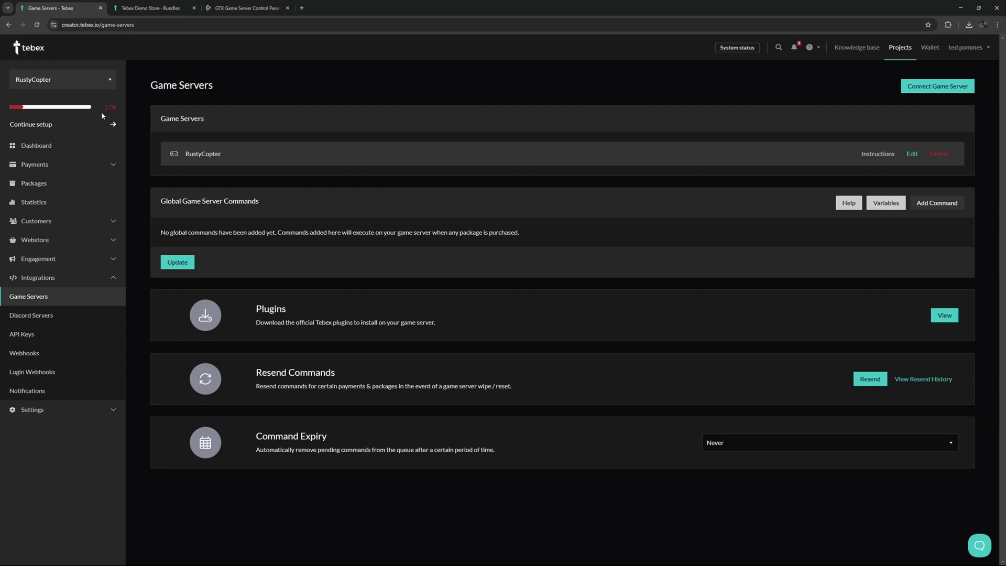
pyautogui.click(74, 128)
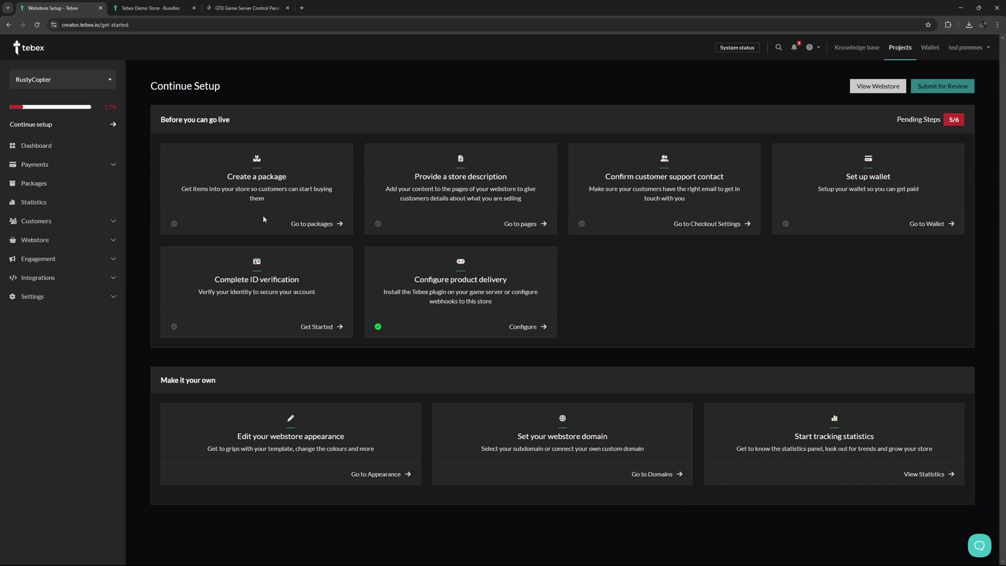
# Create a new package named 'Gold Rank' with a pasted rough two-line perks description
pyautogui.click(311, 224)
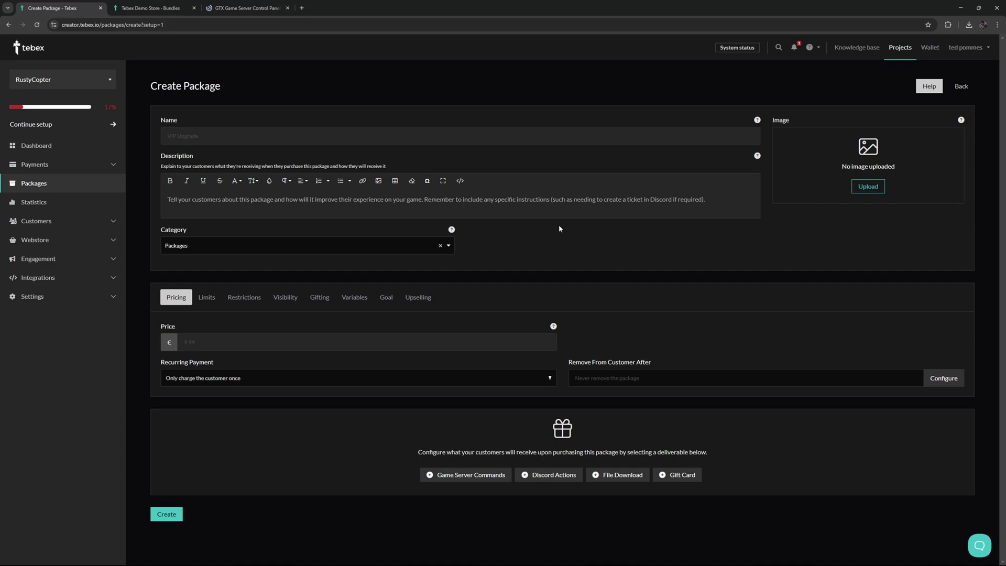
pyautogui.click(320, 135)
pyautogui.write('Gold Rank')
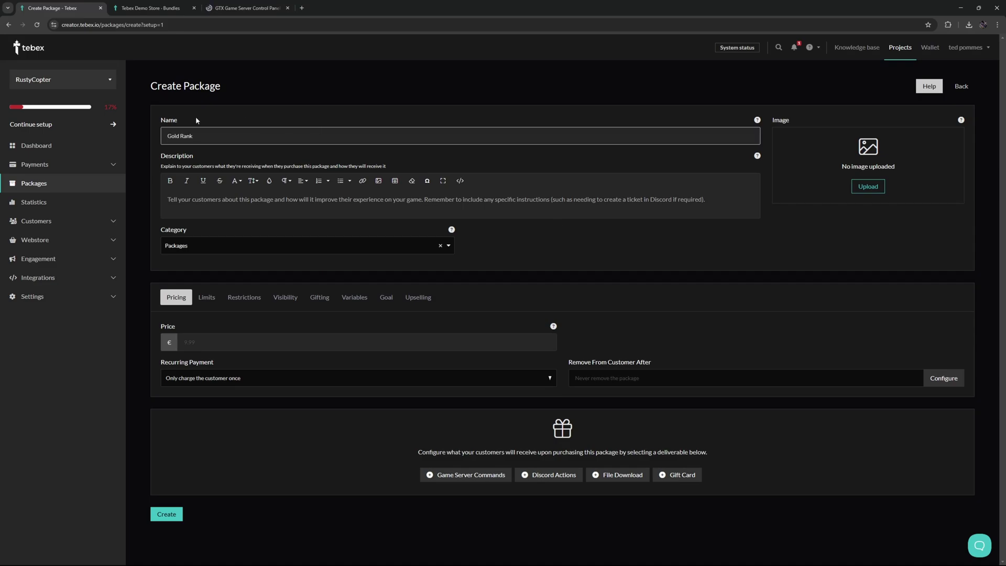
pyautogui.click(209, 201)
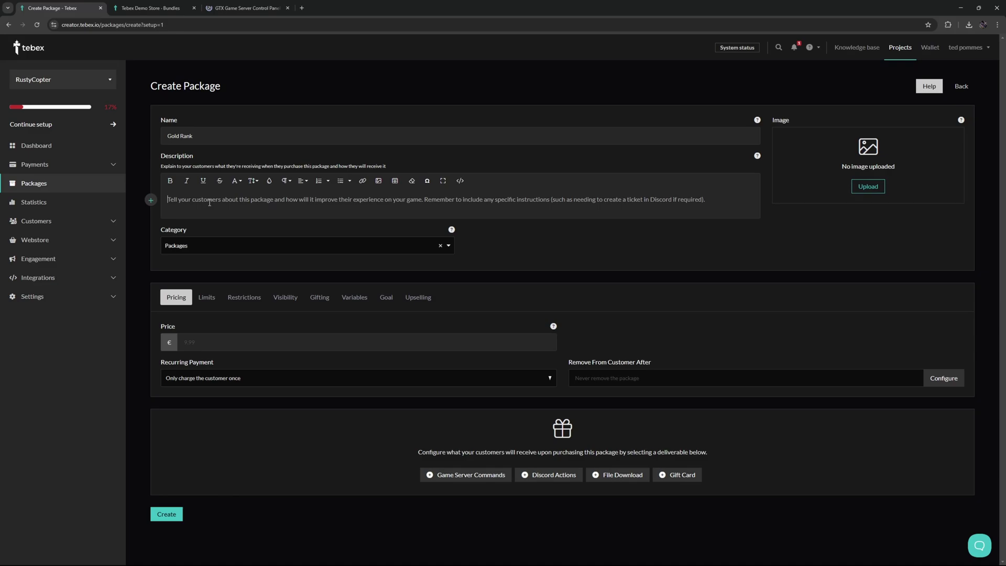
pyautogui.hotkey('ctrl', 'v')
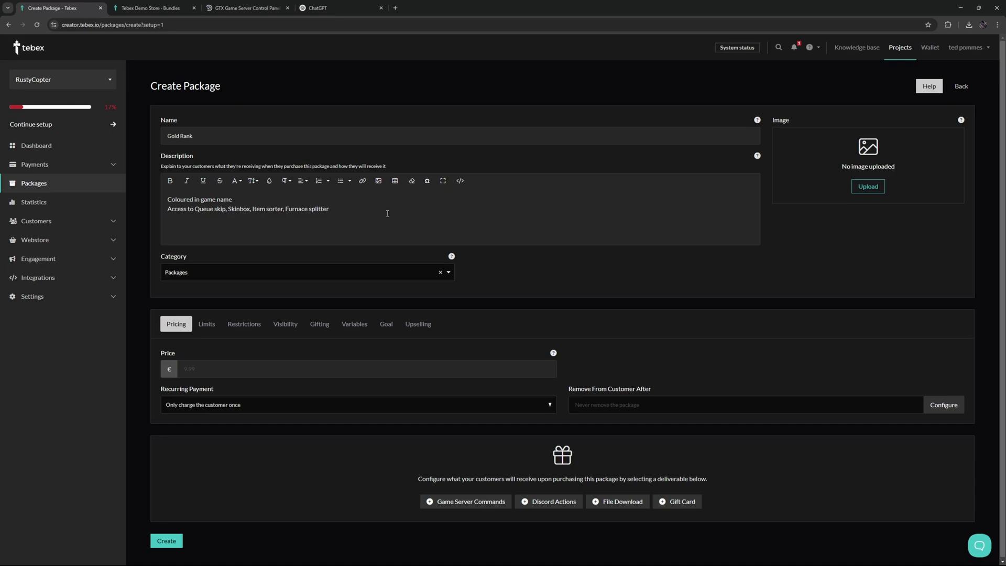
pyautogui.hotkey('ctrl', '4')
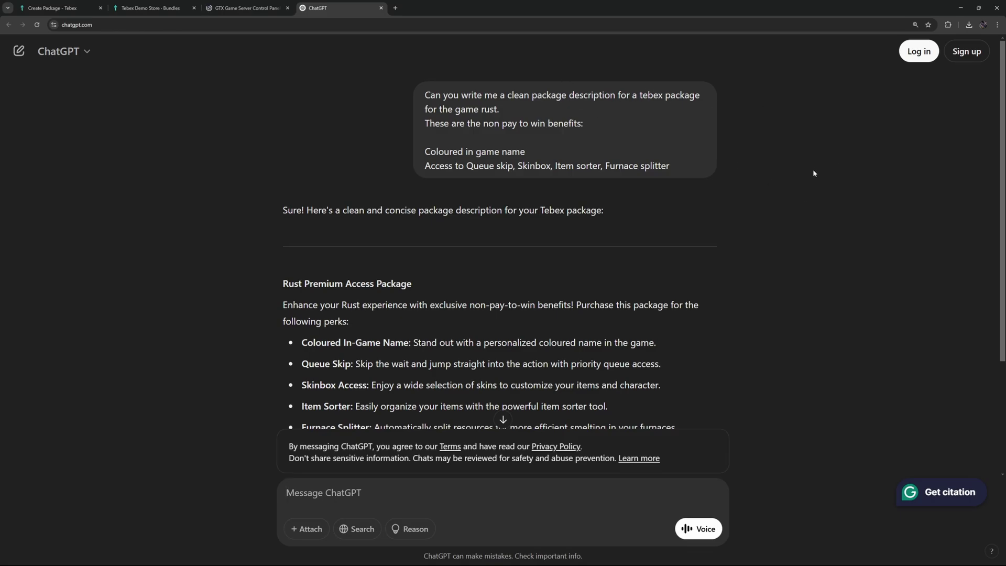
# Select ChatGPT's reply from 'Enhance your Rust experience' through 'improvements!'
pyautogui.scroll(-3, 813, 172)
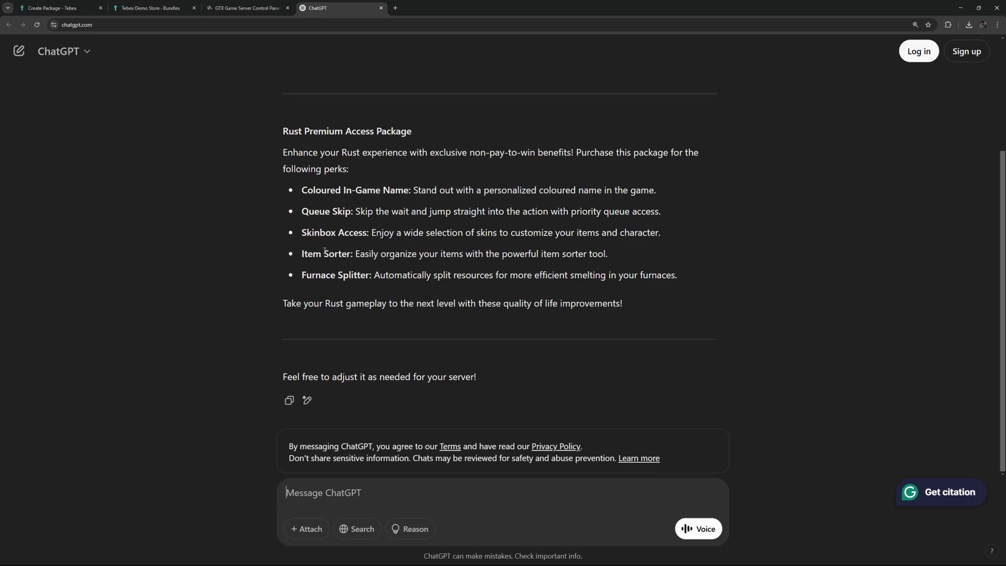
pyautogui.moveTo(622, 304); pyautogui.dragTo(285, 283)
pyautogui.click(372, 307)
pyautogui.moveTo(674, 277); pyautogui.dragTo(304, 189)
pyautogui.moveTo(637, 309); pyautogui.dragTo(297, 189)
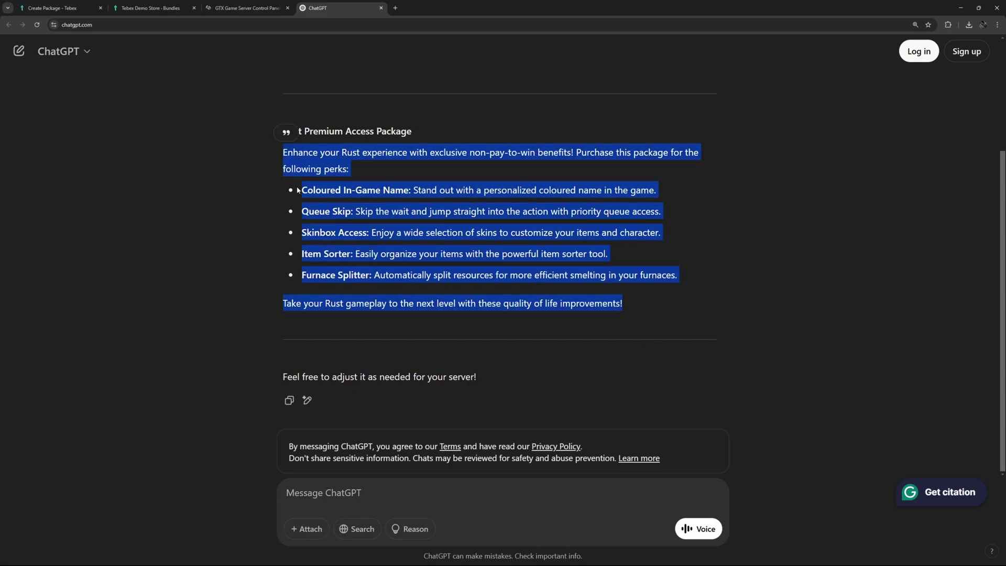
# Replace the Gold Rank description with the ChatGPT text, removing the trailing exclamation mark
pyautogui.click(53, 8)
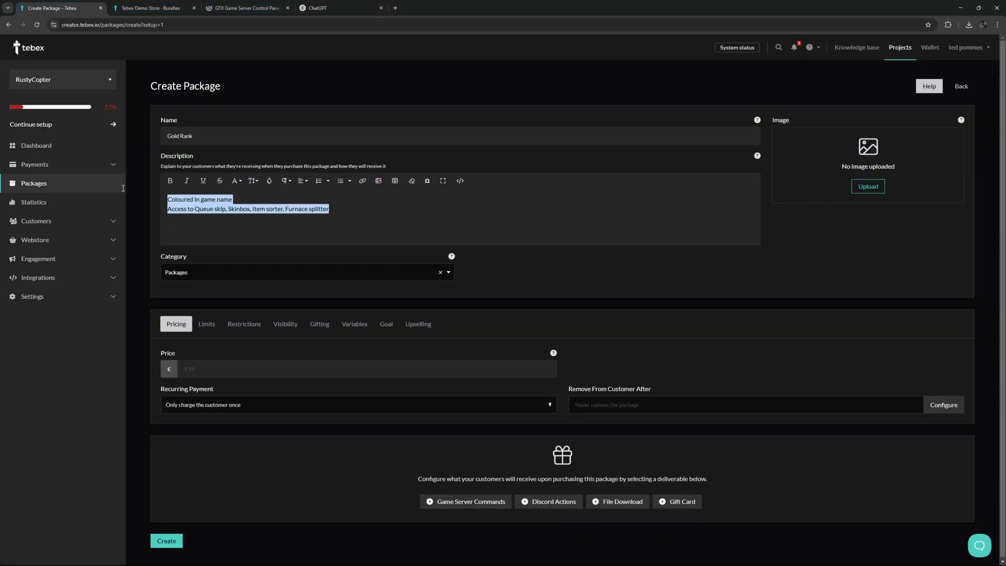
pyautogui.hotkey('ctrl', 'v')
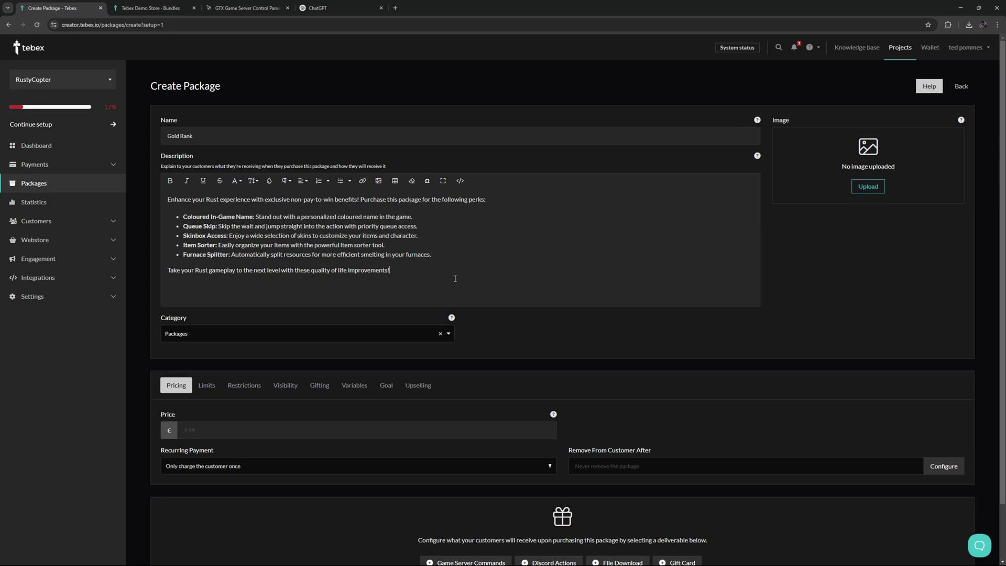
pyautogui.press('Return')
pyautogui.press('BackSpace')
pyautogui.press('BackSpace')
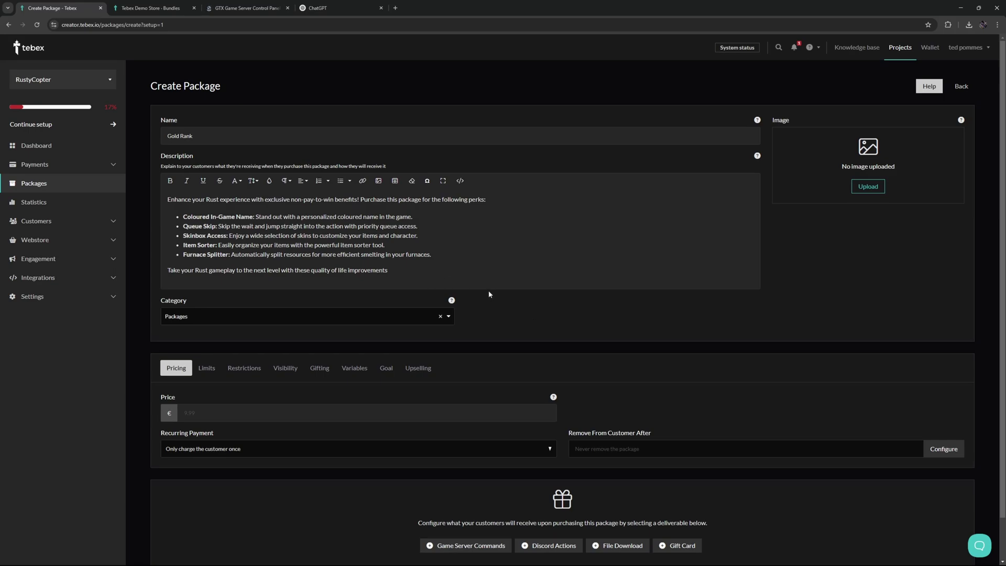
# Keep Gold Rank in the Packages category and upload a shield-and-swords image
pyautogui.click(449, 317)
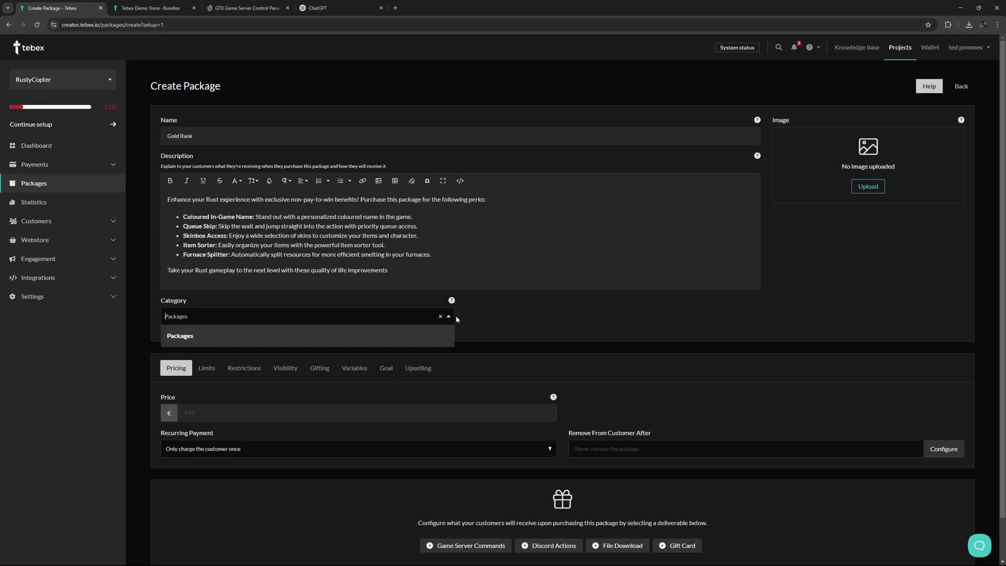
pyautogui.click(542, 314)
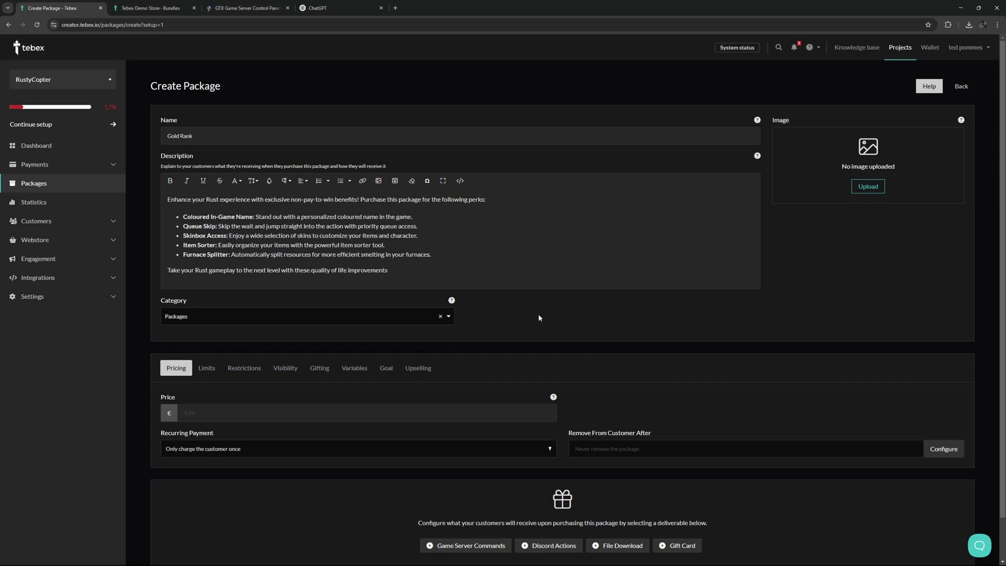
pyautogui.click(866, 187)
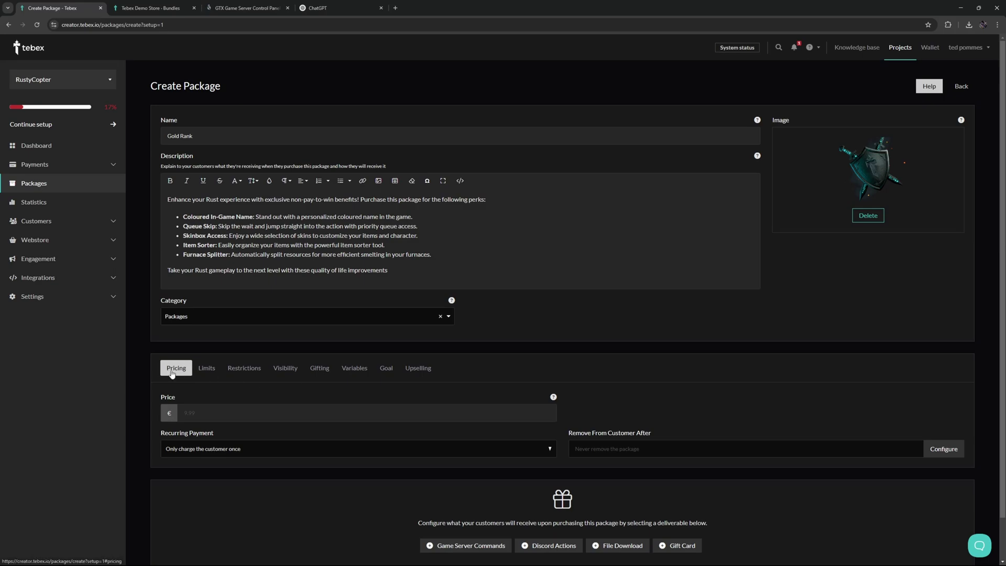
# Set the Gold Rank price to €5
pyautogui.click(277, 406)
pyautogui.write('5')
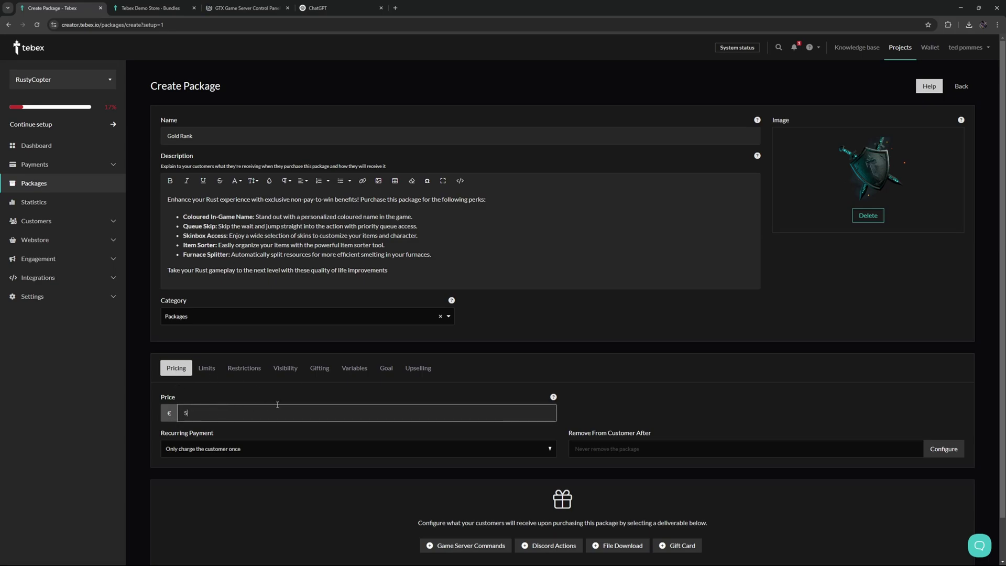
pyautogui.click(416, 388)
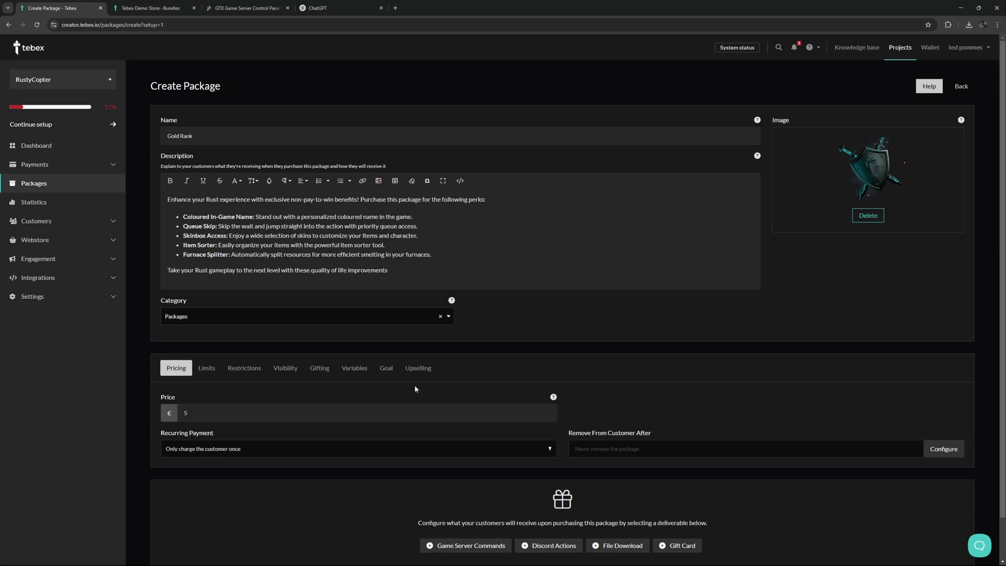
# Keep it a one-time charge and set removal from customers after 1 Month
pyautogui.click(212, 448)
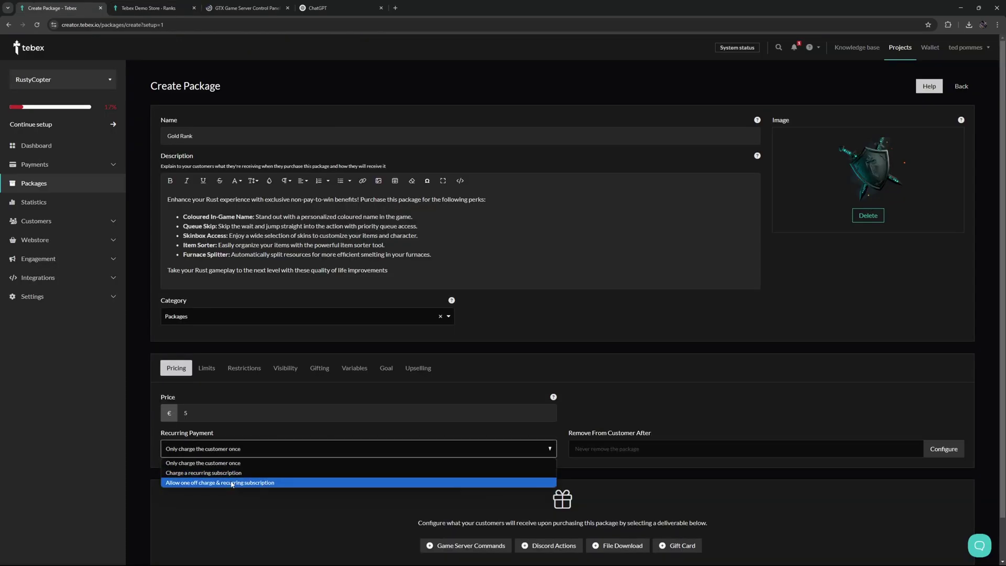
pyautogui.click(693, 408)
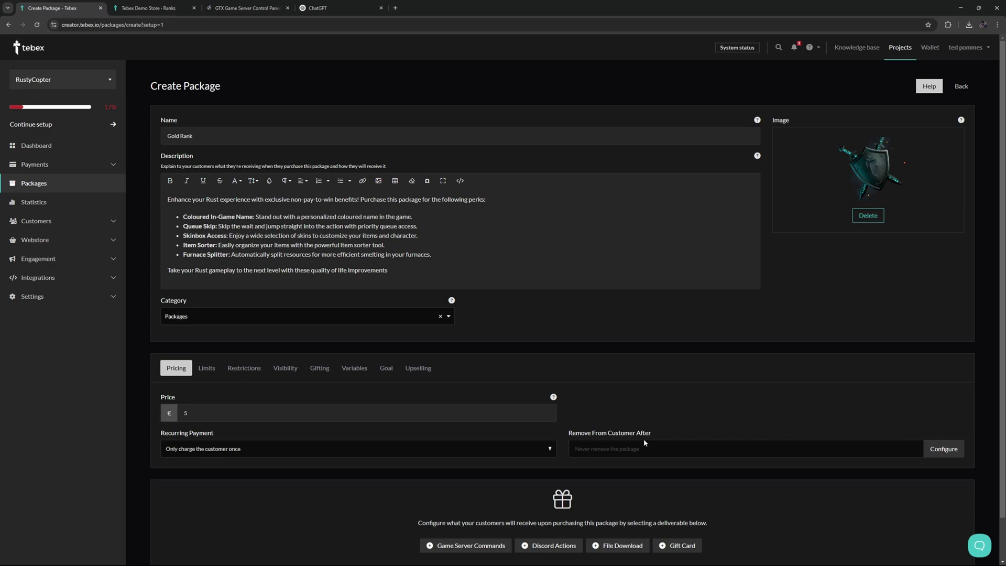
pyautogui.click(943, 448)
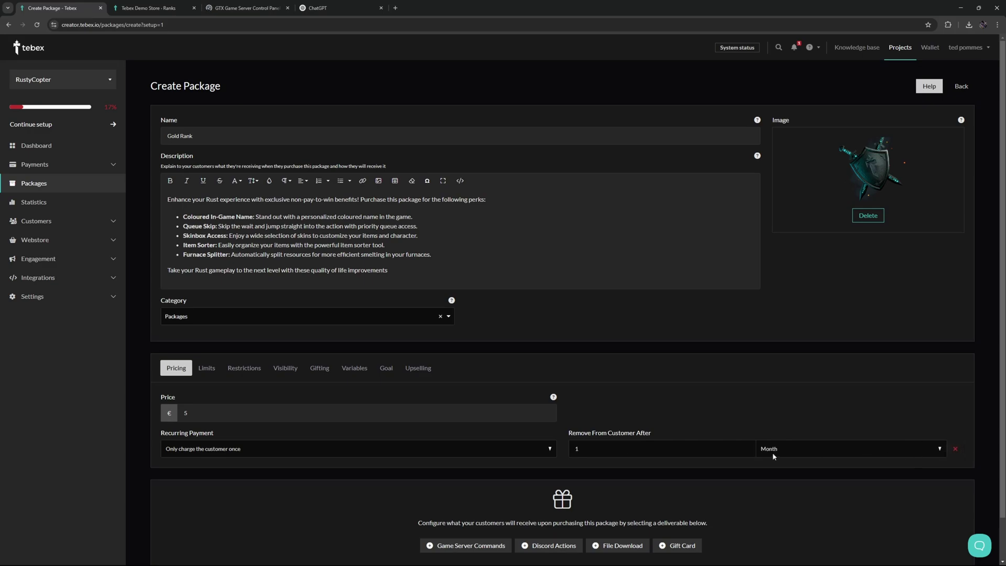
pyautogui.click(808, 448)
pyautogui.click(793, 401)
# Review the Limits, Restrictions, Visibility, Gifting, Variables, Goal and Upselling sections, then return to Pricing
pyautogui.click(207, 367)
pyautogui.click(244, 368)
pyautogui.click(285, 368)
pyautogui.click(334, 370)
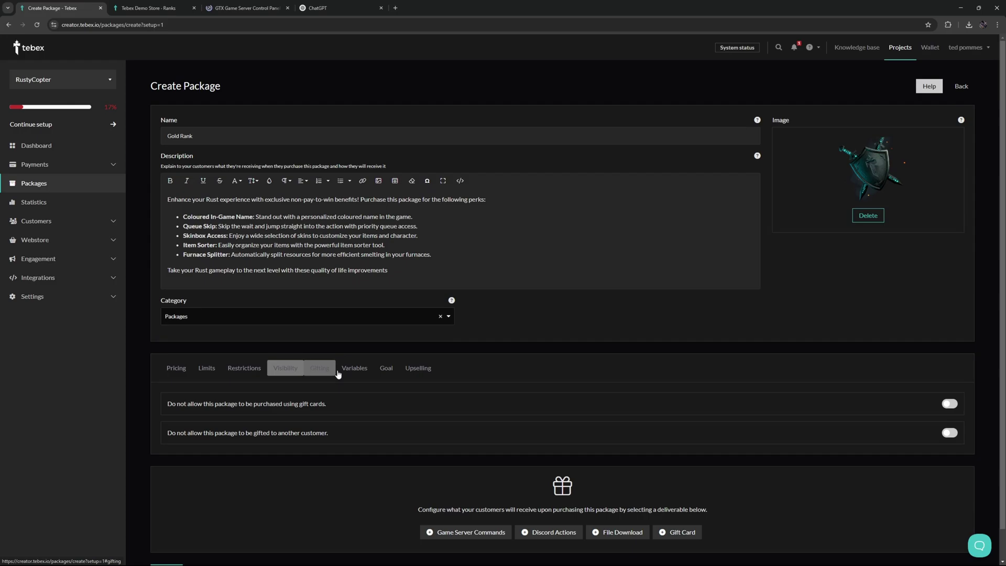
pyautogui.click(354, 369)
pyautogui.click(387, 373)
pyautogui.click(421, 371)
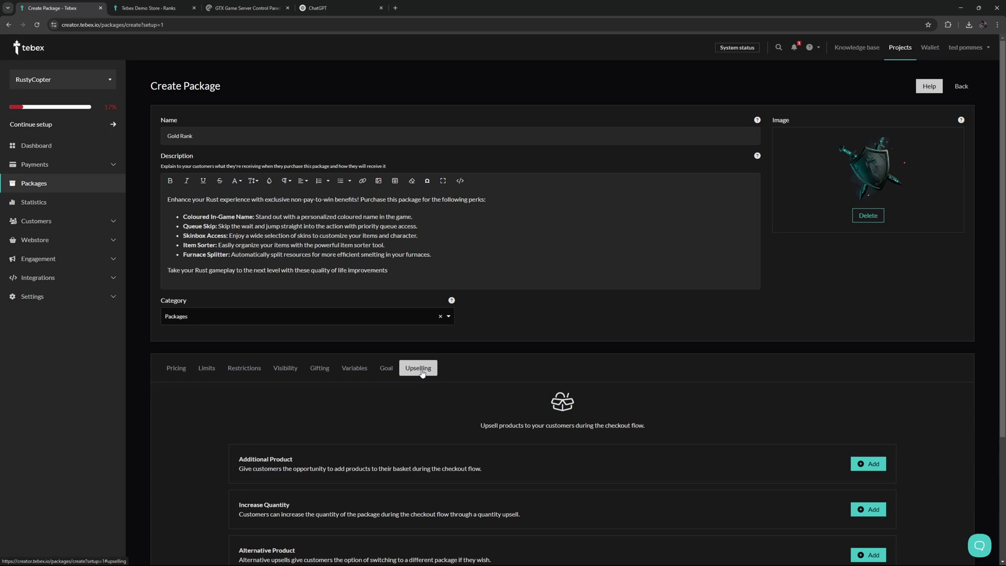
pyautogui.click(177, 370)
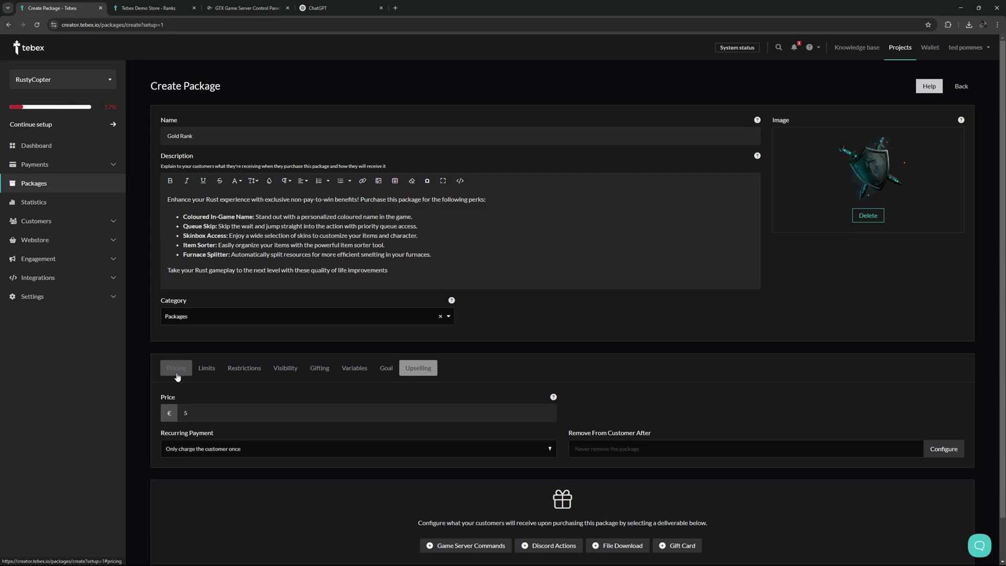
pyautogui.scroll(-1, 268, 448)
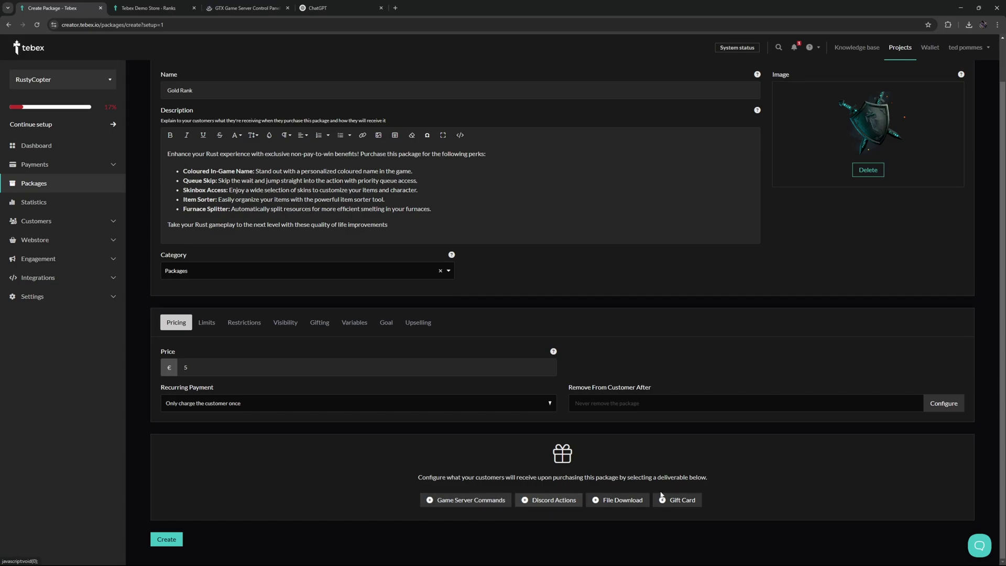
# Choose game server commands as the deliverable, targeting the RustyCopter server
pyautogui.click(449, 501)
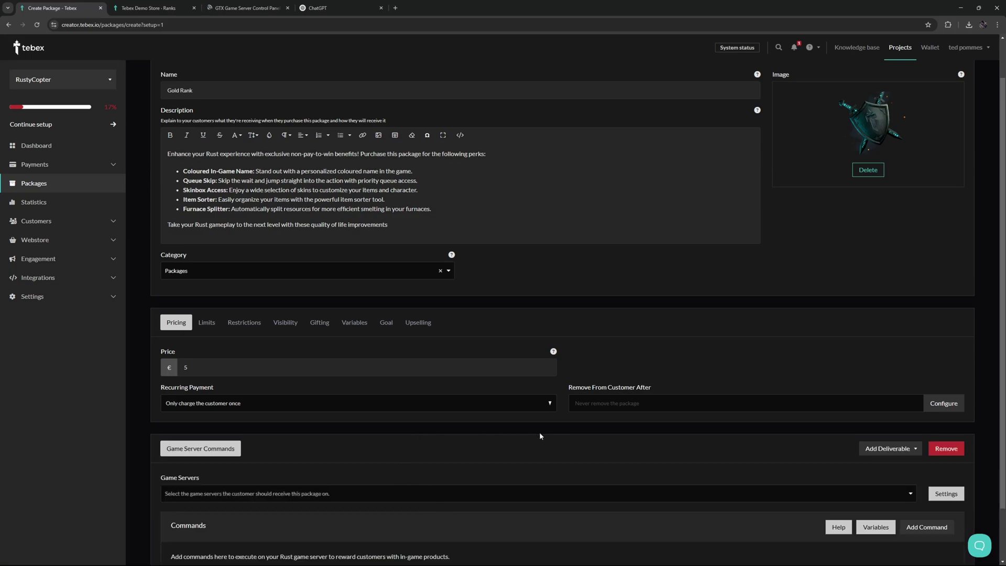
pyautogui.click(196, 496)
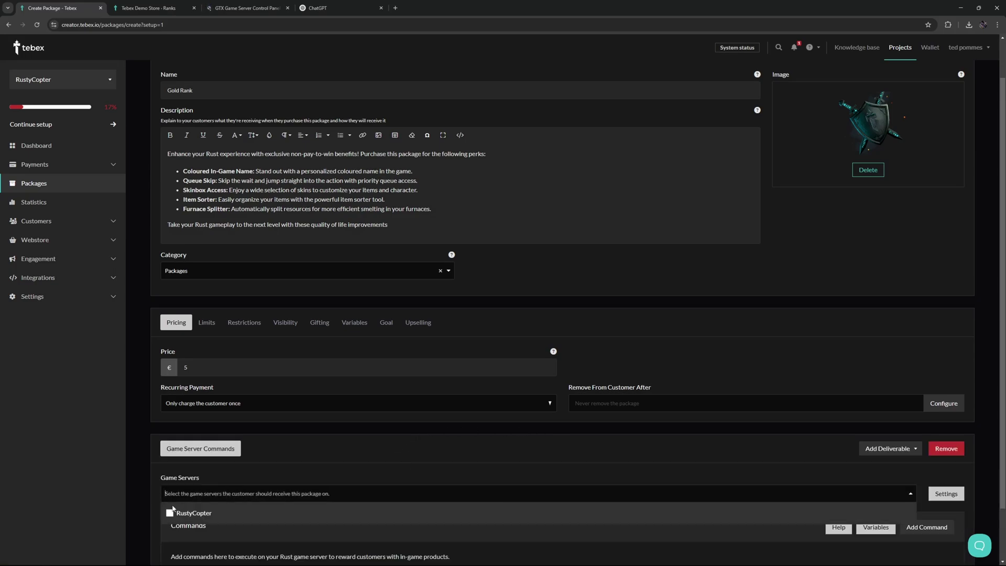
pyautogui.click(193, 512)
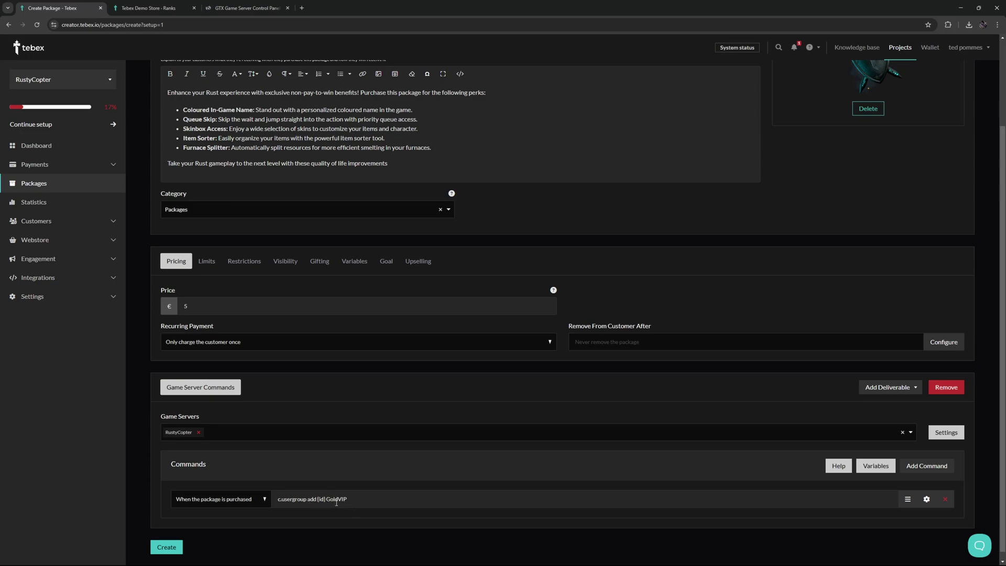
# Add and remove an empty second command row, then create the Gold Rank package
pyautogui.click(924, 466)
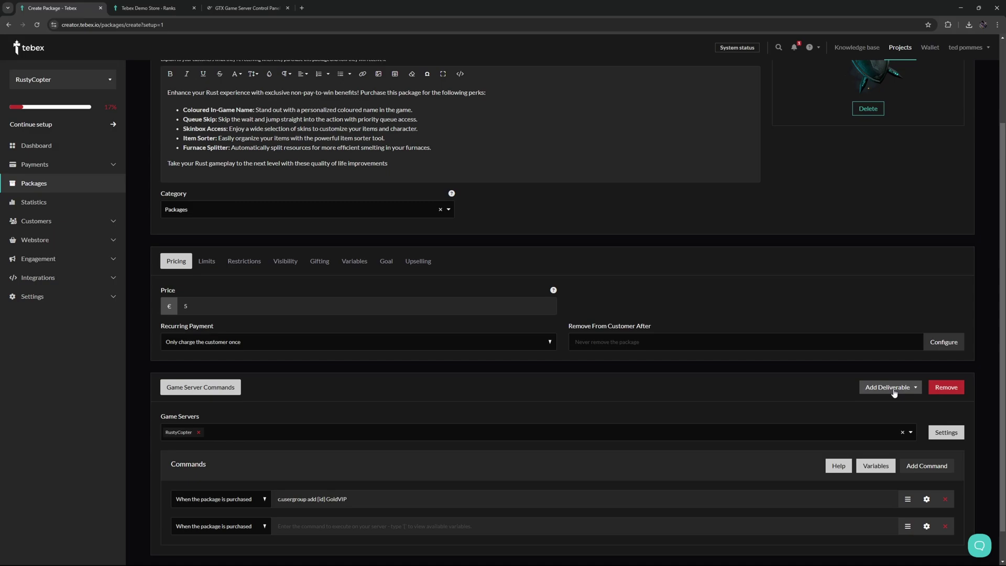
pyautogui.click(869, 387)
pyautogui.click(728, 417)
pyautogui.click(945, 526)
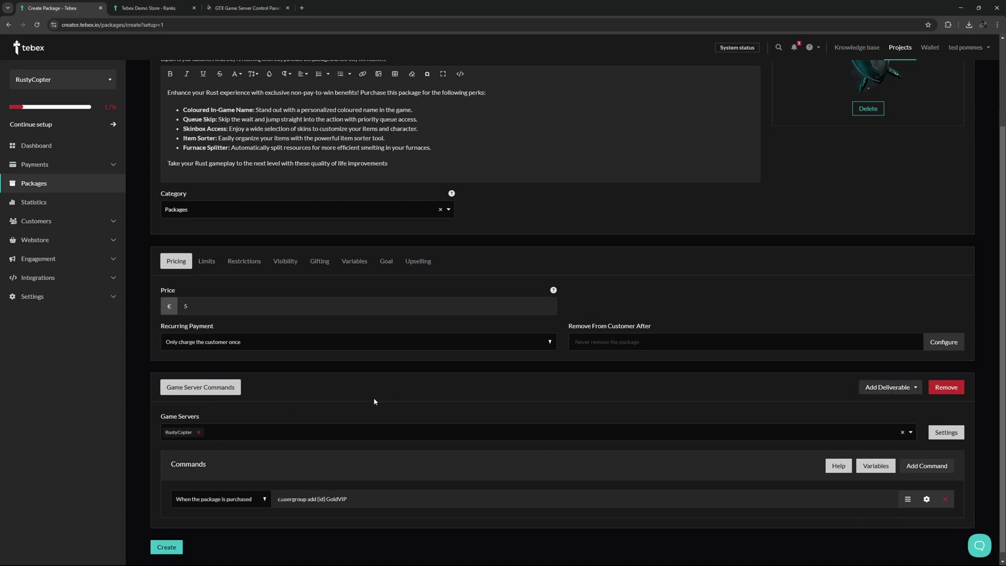
pyautogui.click(166, 540)
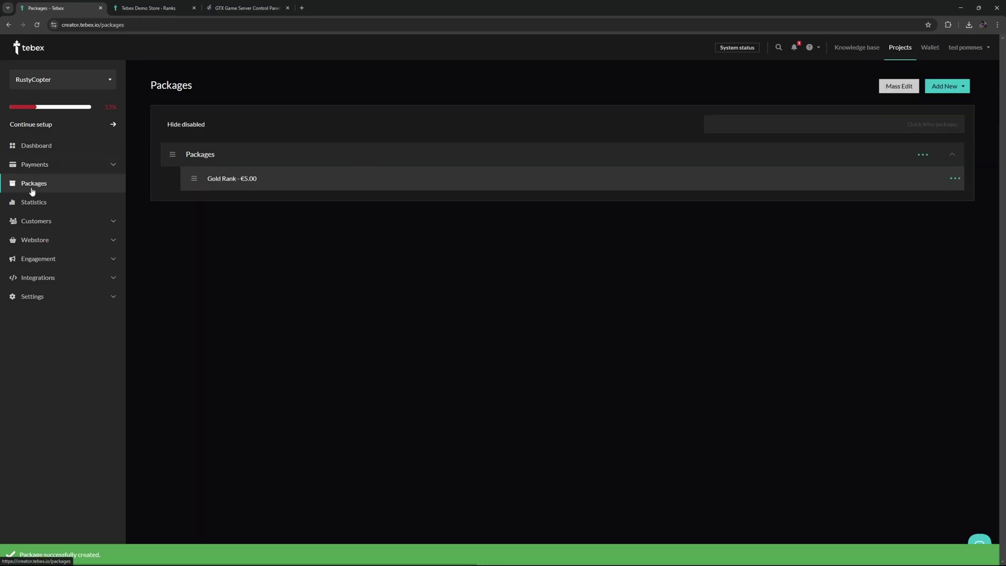
# Look over the Add New options and the Packages category edit screen, then go back to the setup checklist
pyautogui.click(957, 88)
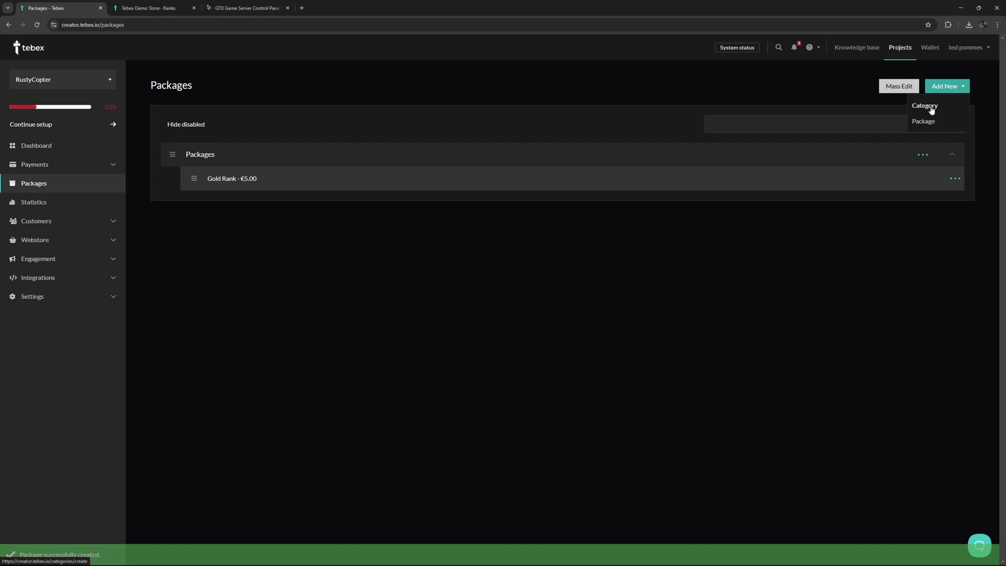
pyautogui.click(919, 157)
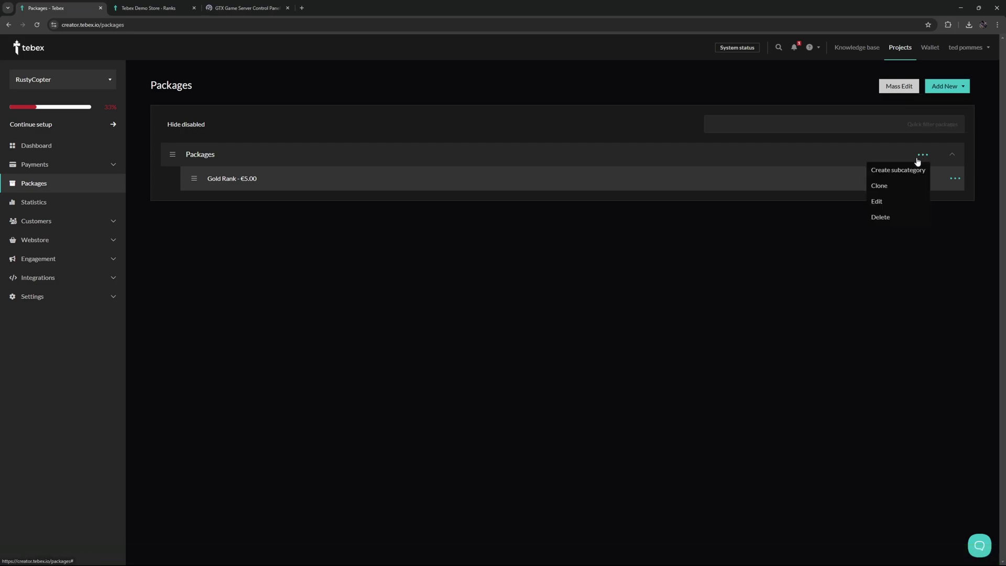
pyautogui.click(876, 203)
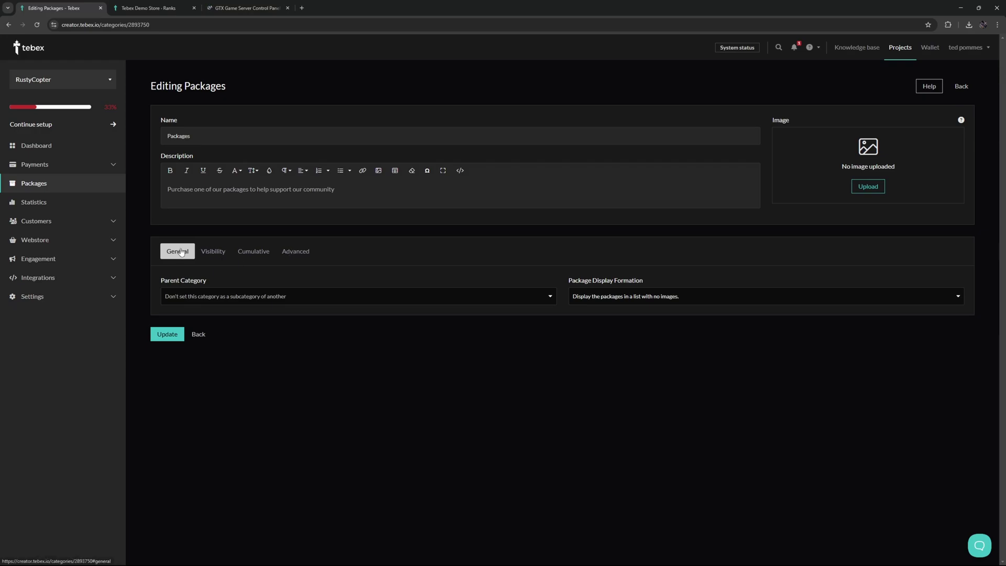
pyautogui.click(197, 334)
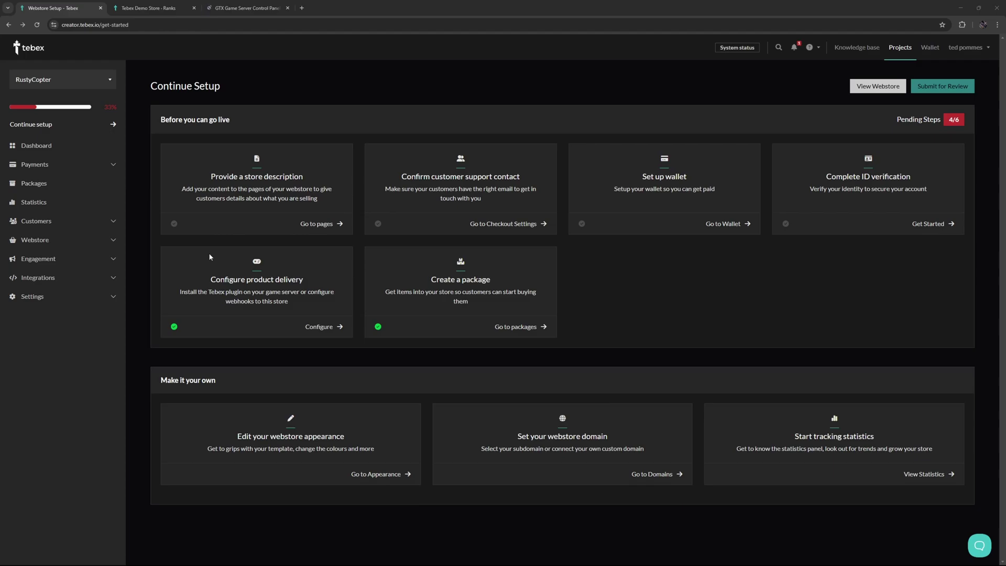
# From Pages, cancel a new custom page, then edit the About page and save it with Update
pyautogui.click(319, 223)
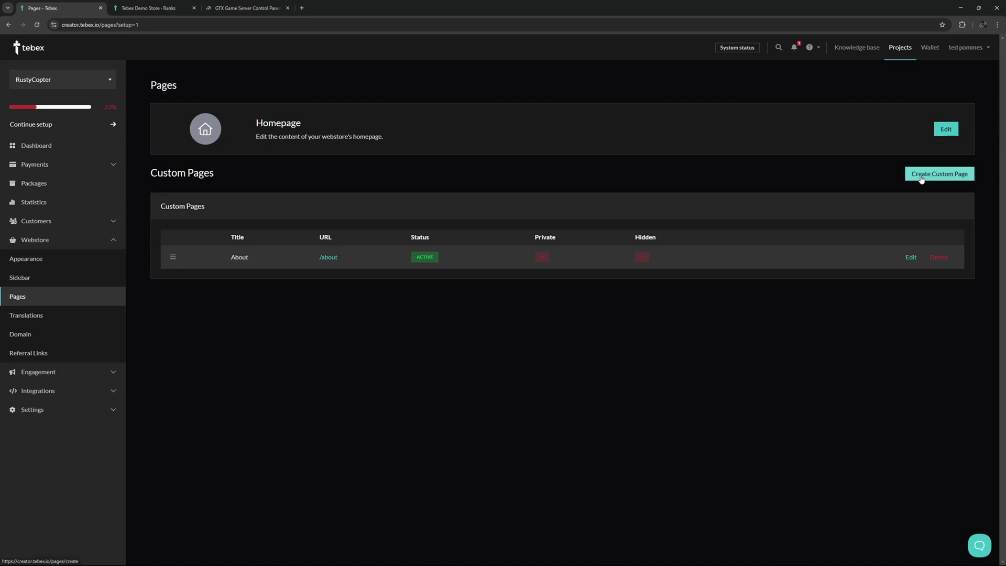
pyautogui.click(919, 177)
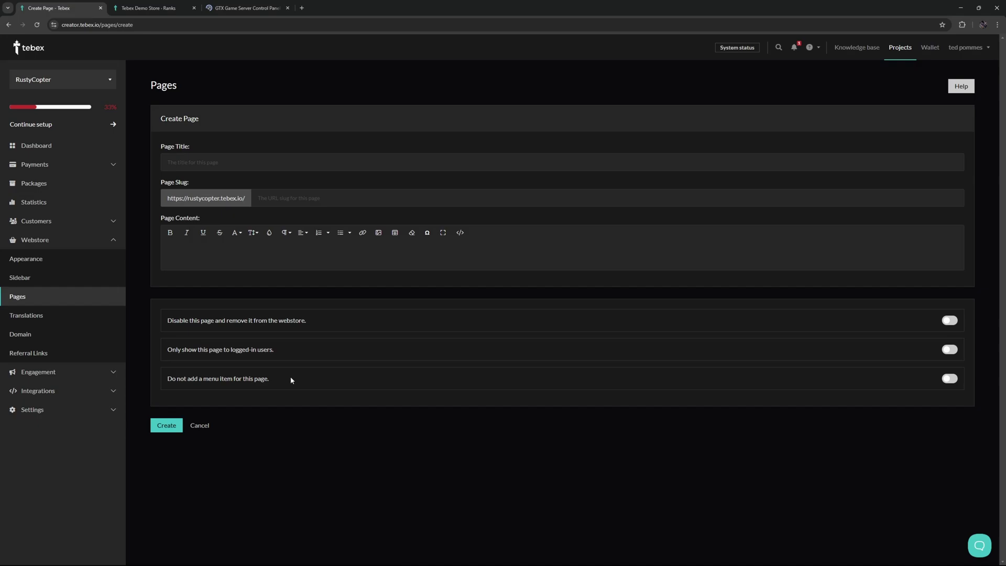
pyautogui.click(199, 426)
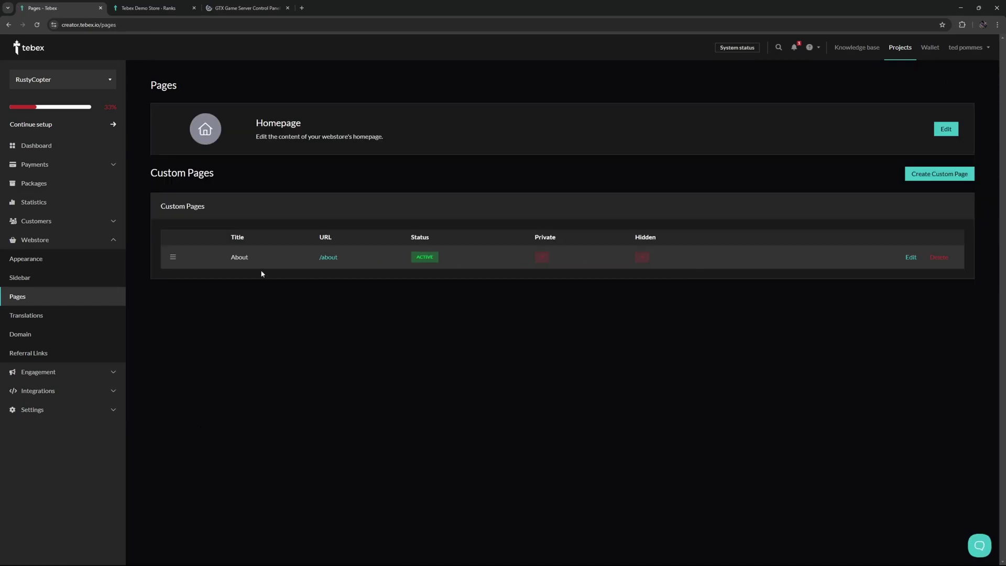
pyautogui.click(911, 257)
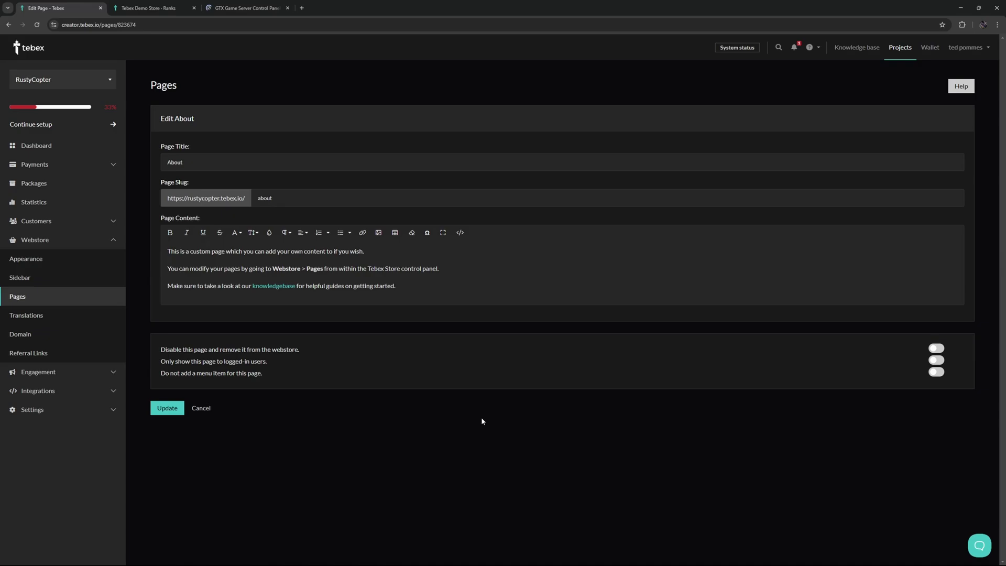
pyautogui.click(173, 409)
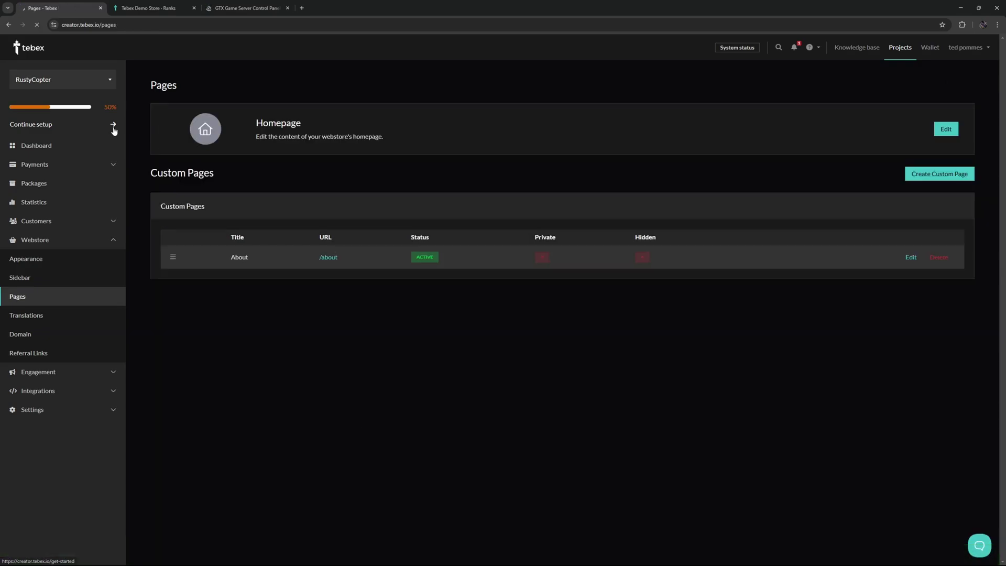
# Confirm the Customer Support Email in Checkout Settings and return to the setup checklist
pyautogui.click(113, 127)
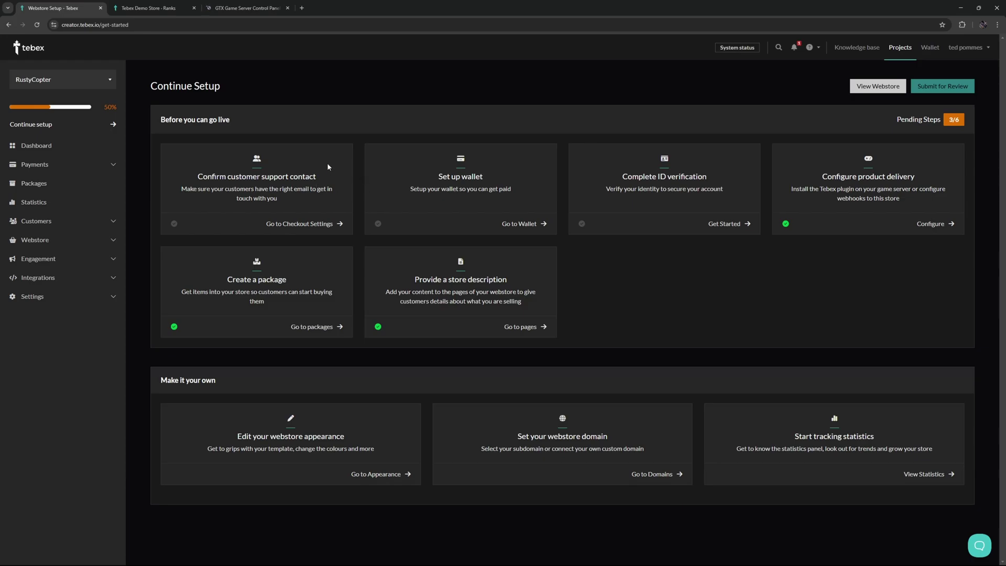
pyautogui.click(299, 225)
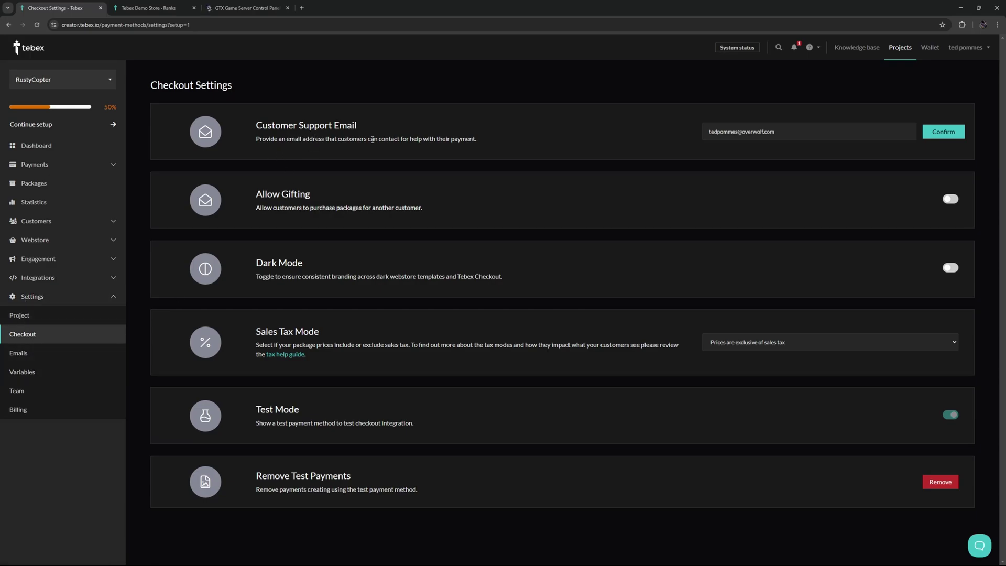
pyautogui.moveTo(345, 139); pyautogui.dragTo(460, 140)
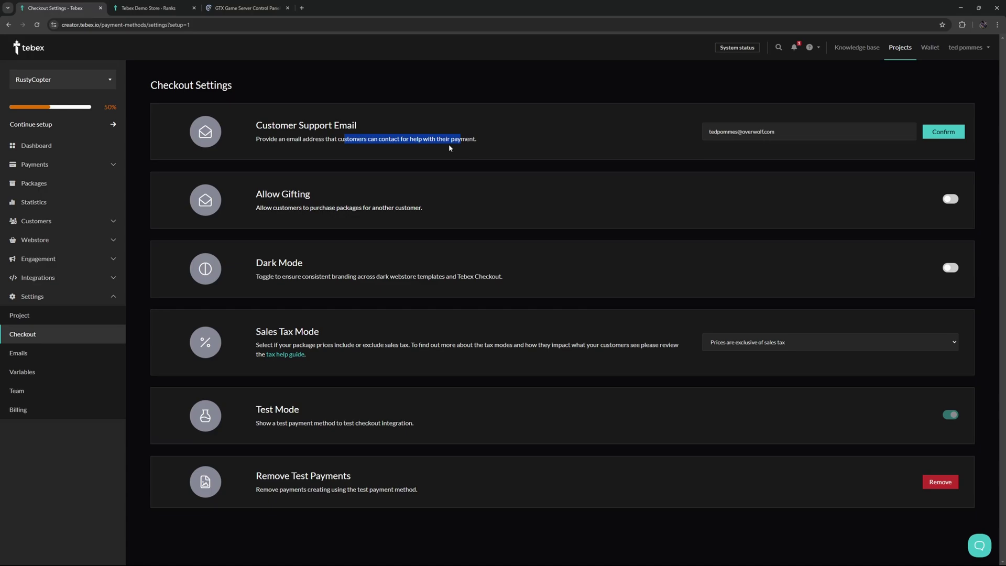
pyautogui.click(446, 147)
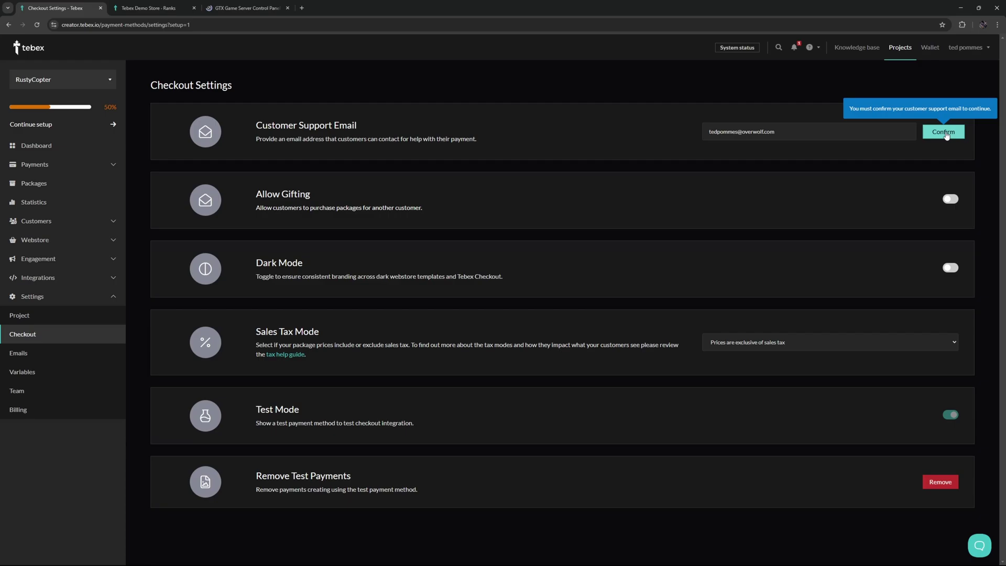
pyautogui.click(943, 132)
pyautogui.click(47, 128)
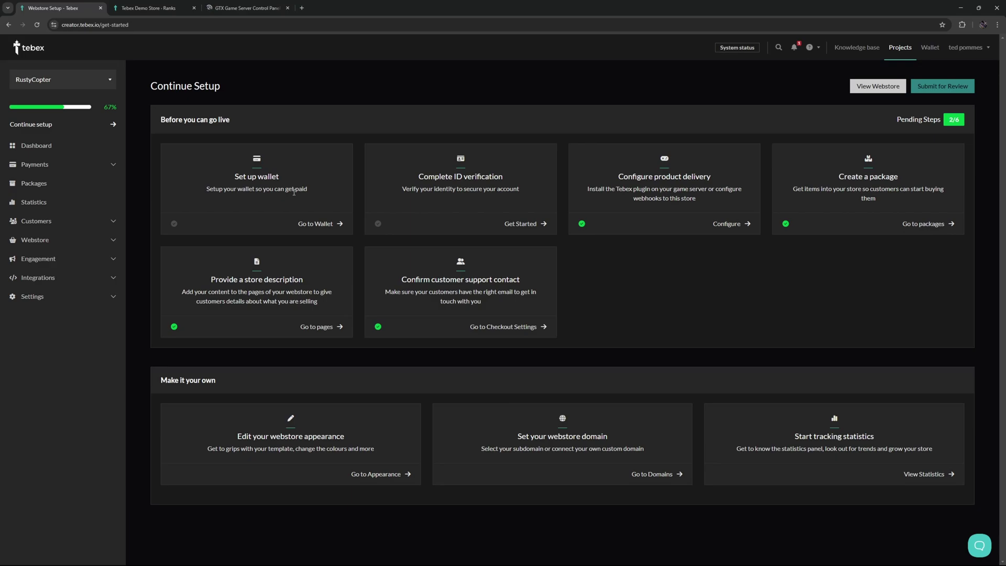
# Set up and log in to Tebex Wallet, link it to RustyCopter, then check wallet Settings and Summary
pyautogui.click(308, 224)
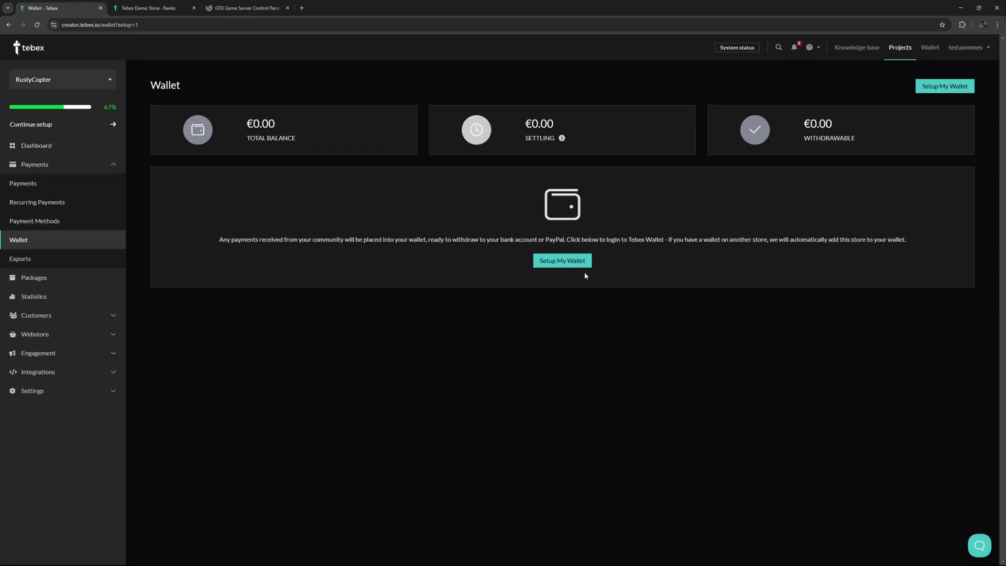
pyautogui.click(571, 265)
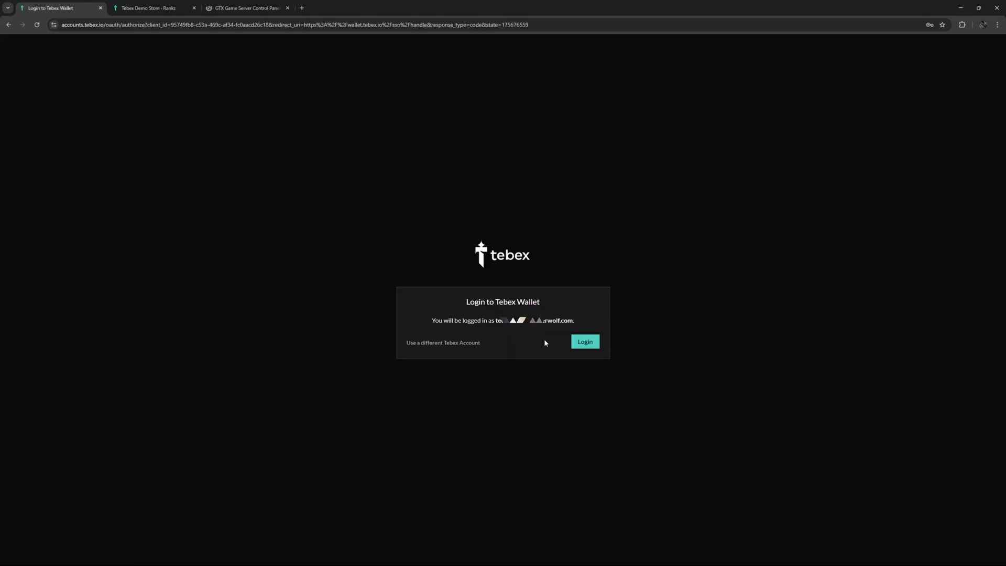
pyautogui.click(579, 342)
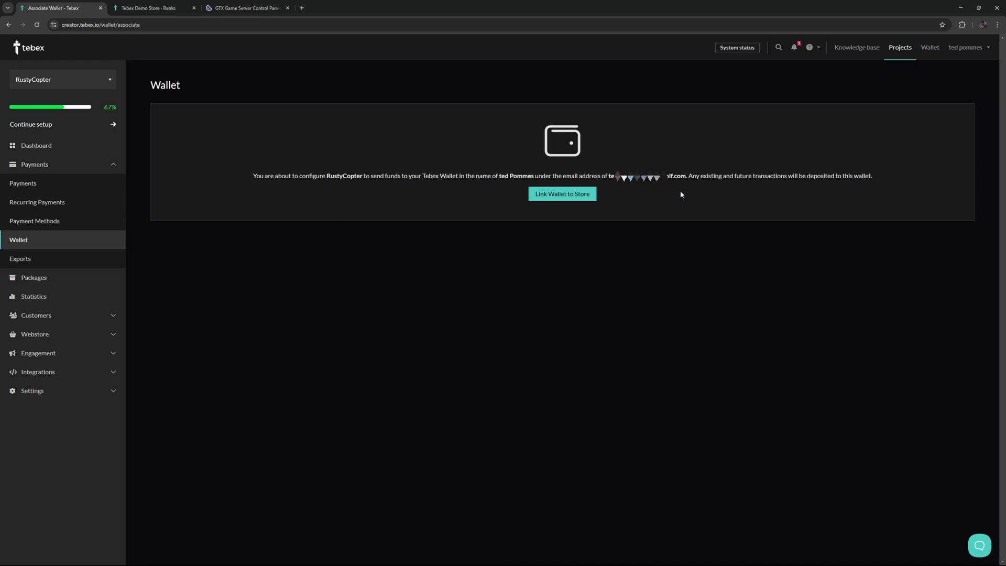
pyautogui.click(561, 199)
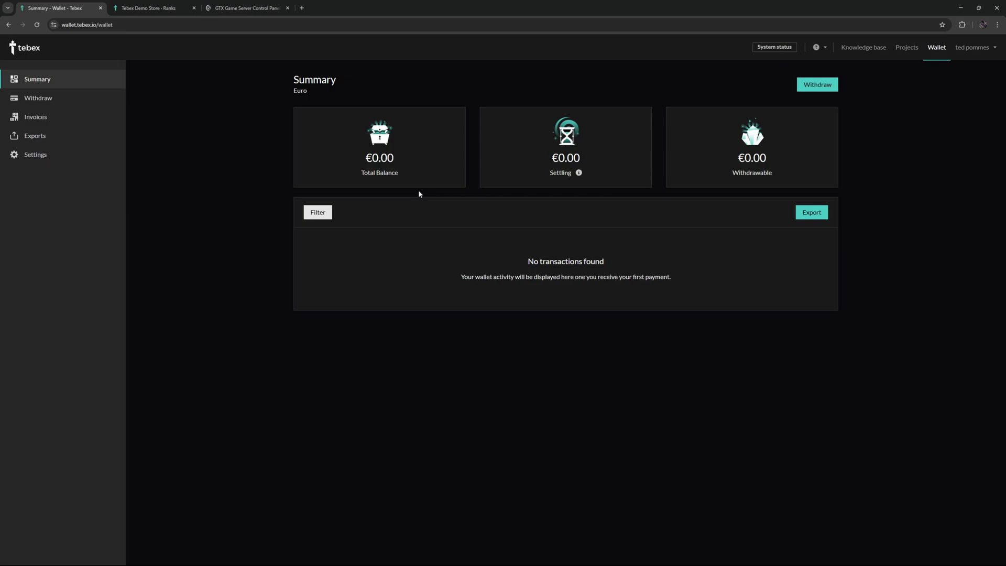
pyautogui.click(37, 154)
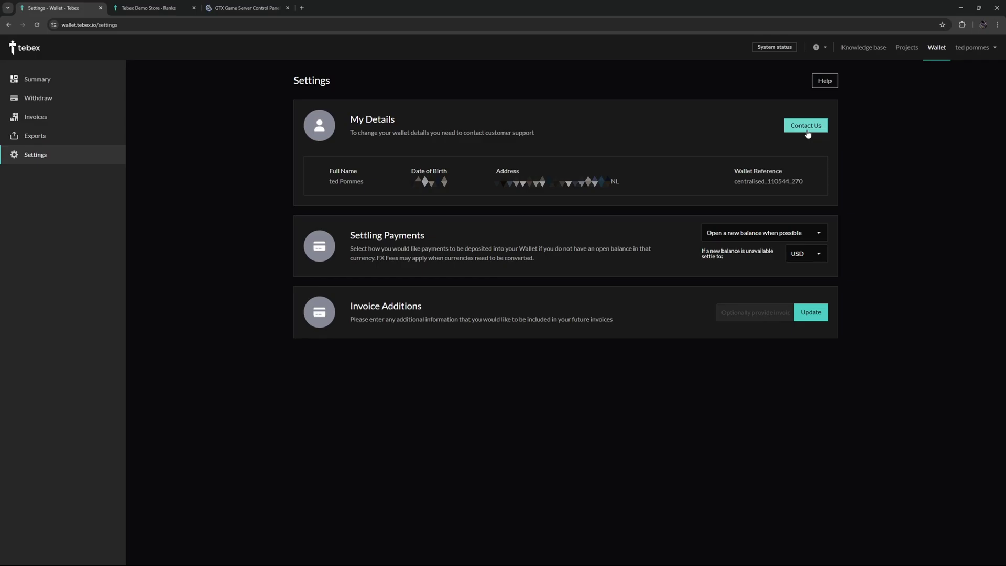
pyautogui.click(37, 79)
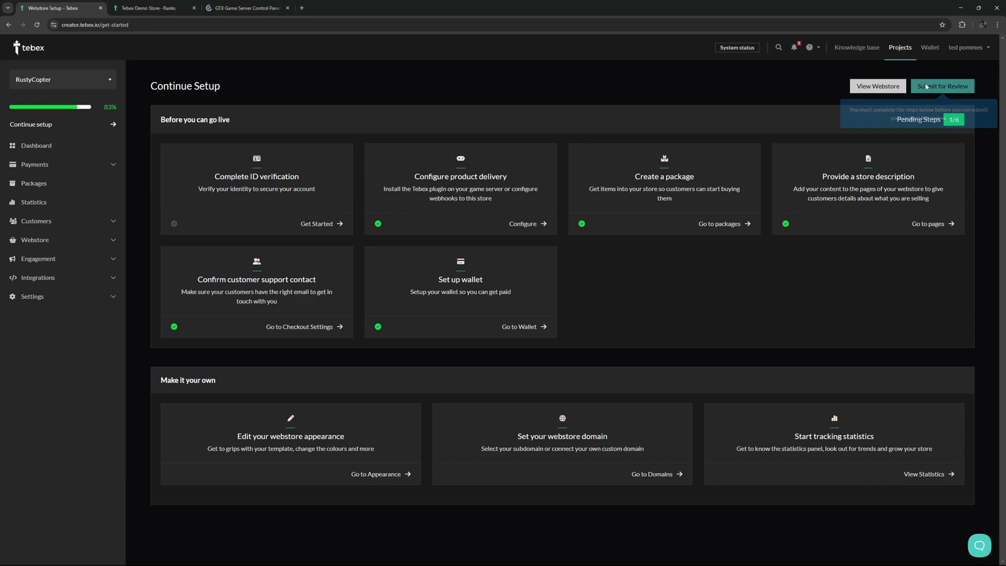
# Start Complete ID verification, glance at More Info, and press Begin on the requirements screen
pyautogui.click(307, 224)
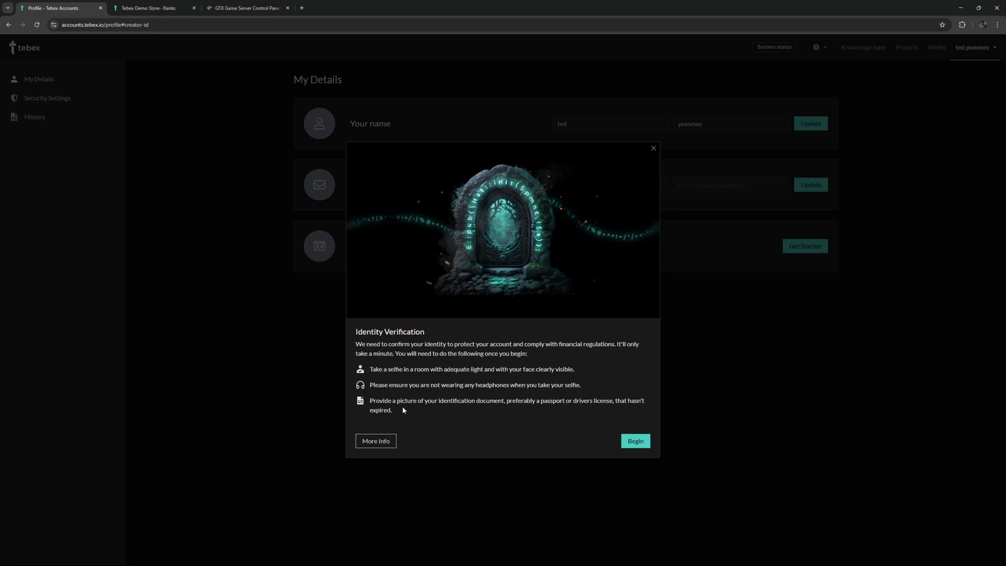
pyautogui.click(388, 441)
pyautogui.hotkey('ctrl', 'w')
pyautogui.click(630, 443)
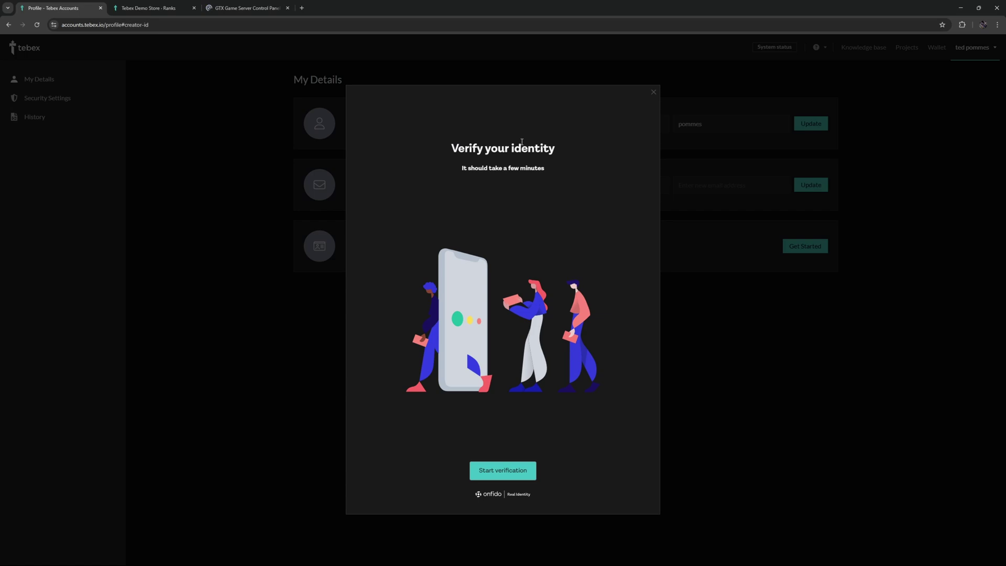
# Switch to the Tebex Demo Store tab and back to the Webstore Setup tab
pyautogui.hotkey('ctrl', 'Tab')
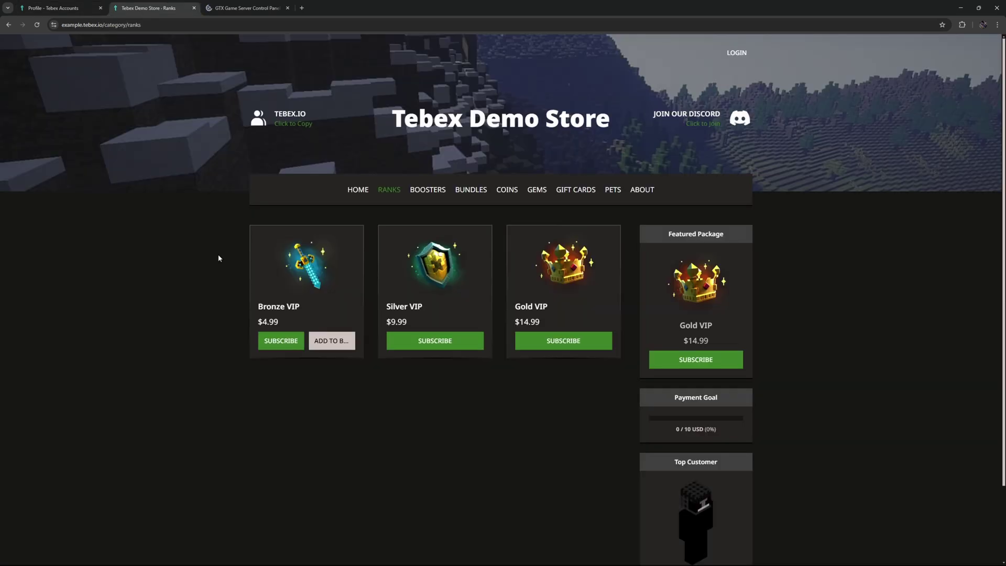
pyautogui.hotkey('ctrl', 'shift', 'Tab')
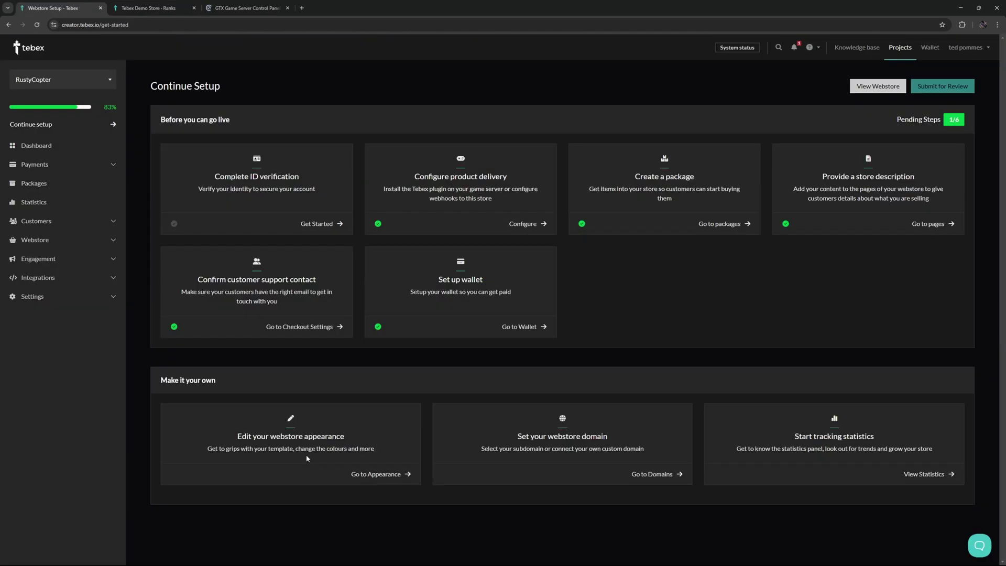